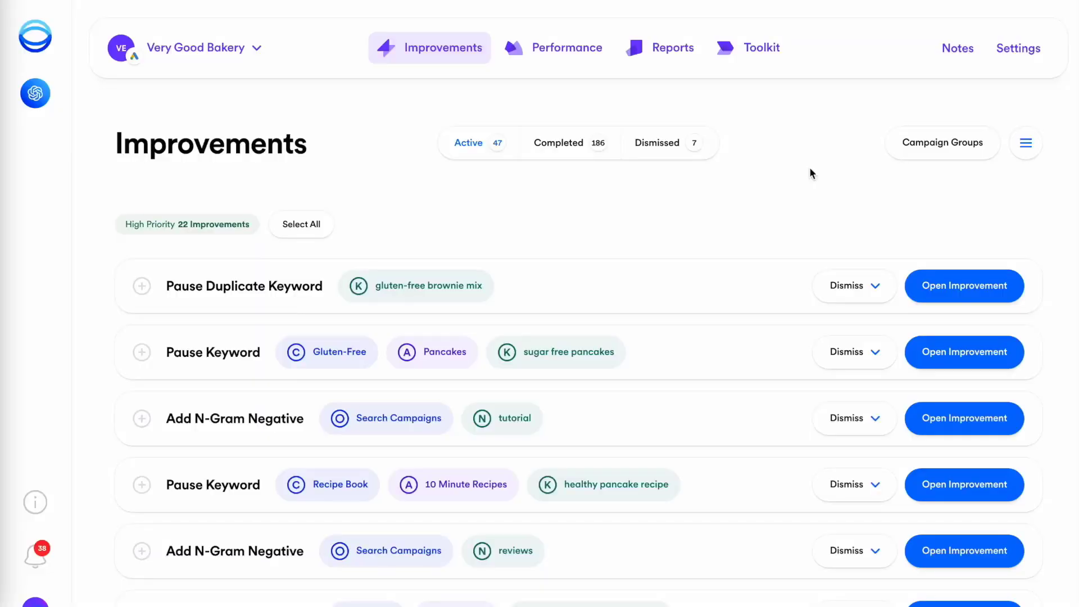
- Review the 'reviews' n-gram improvement in Opteo and add 'reviews' as a negative keyword
scroll(810, 167, "down", 3)
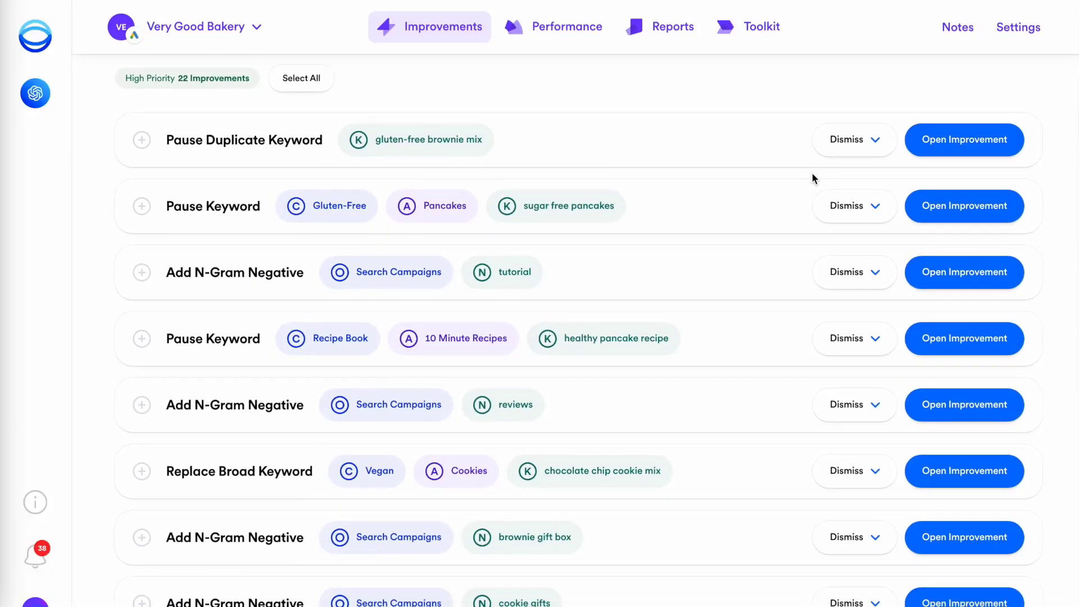
left_click(949, 409)
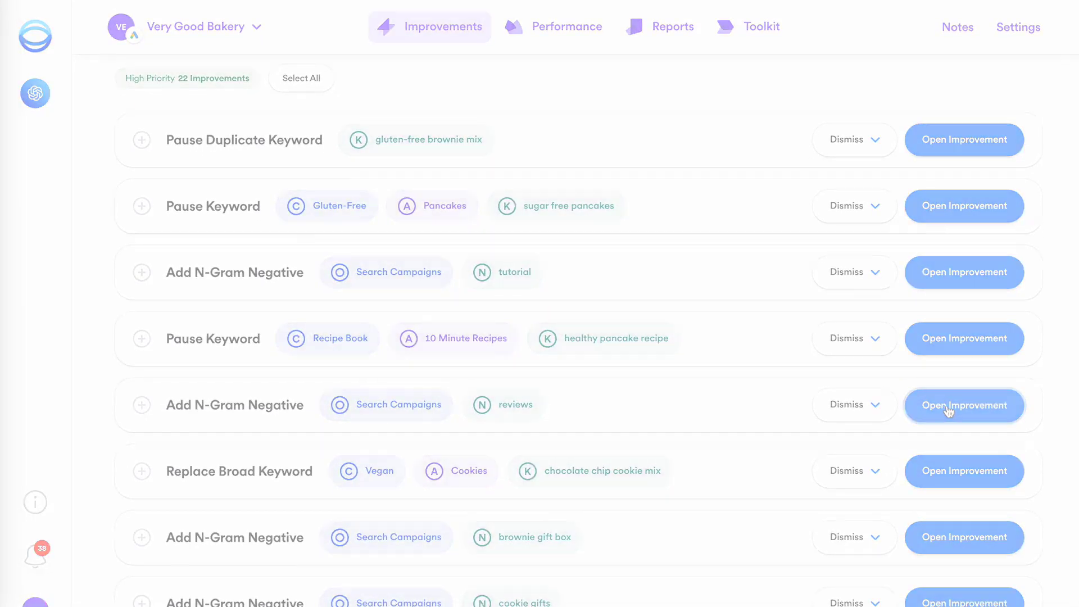
scroll(926, 74, "down", 9)
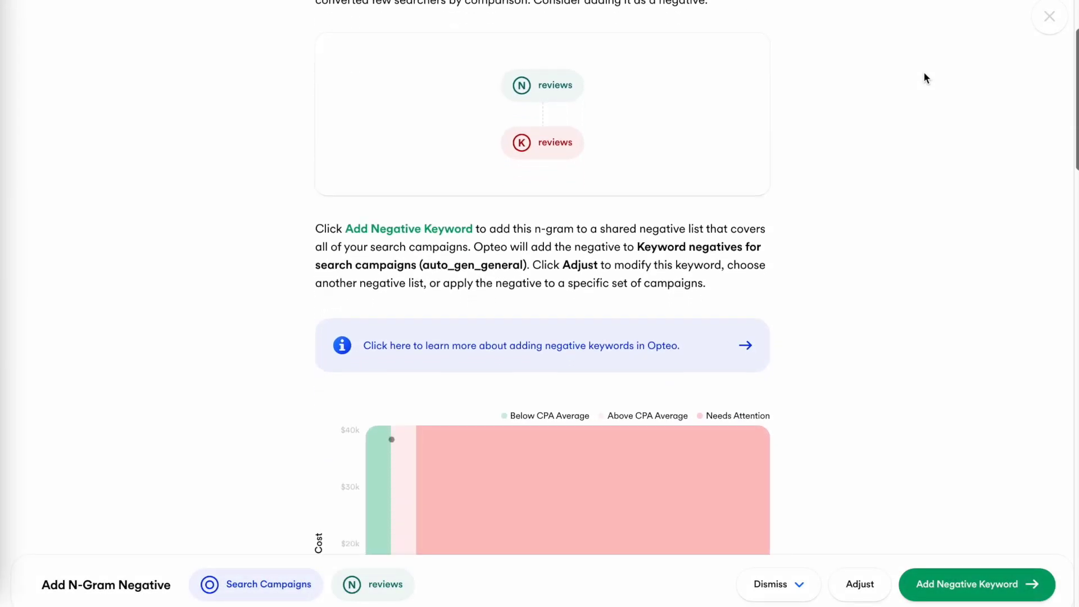
scroll(926, 77, "down", 10)
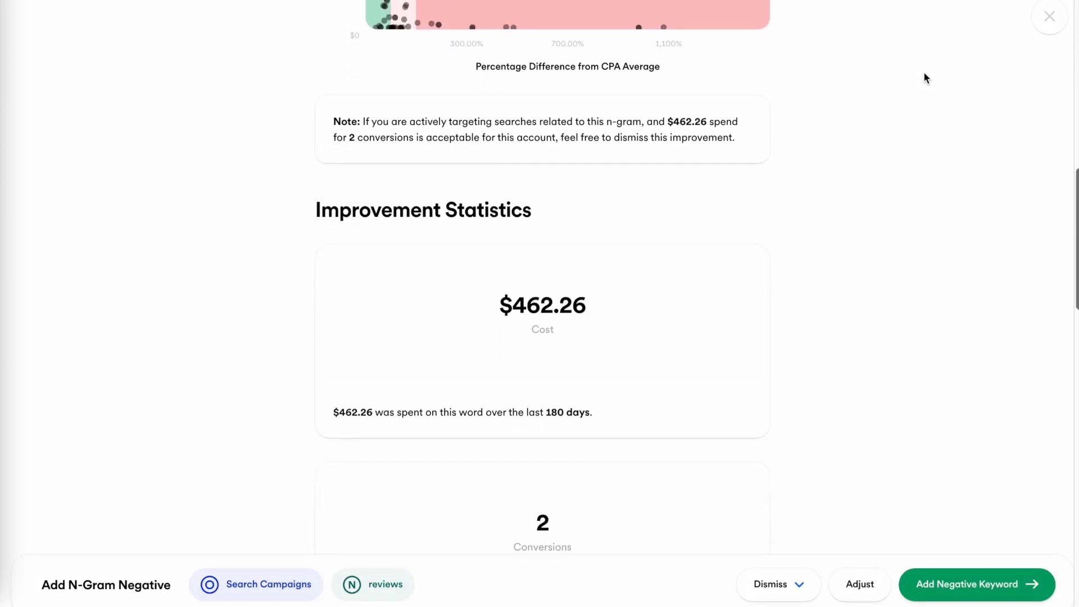
scroll(925, 73, "down", 11)
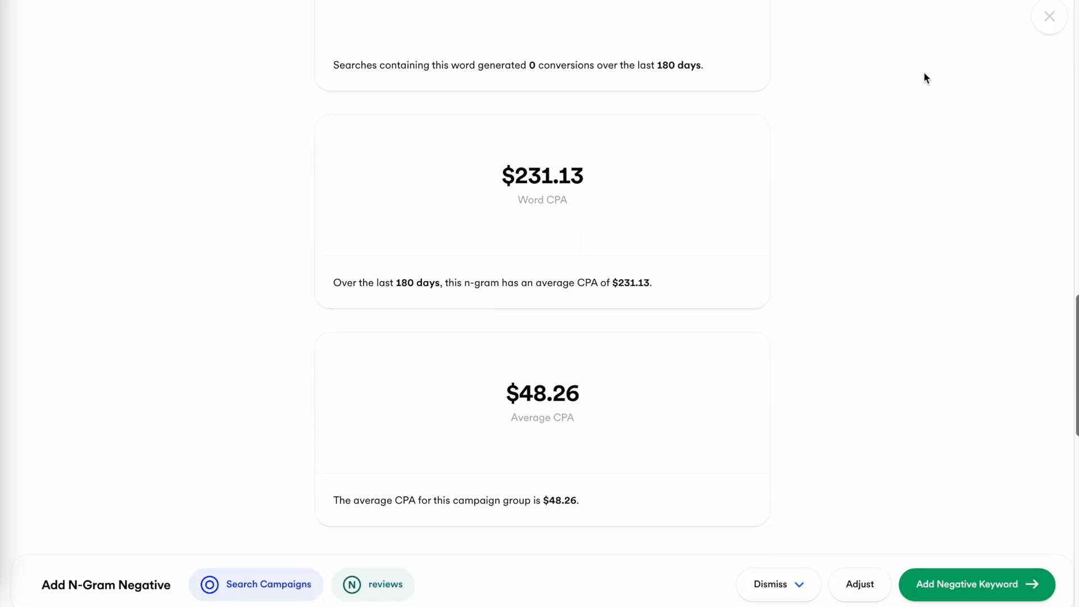
scroll(927, 78, "down", 3)
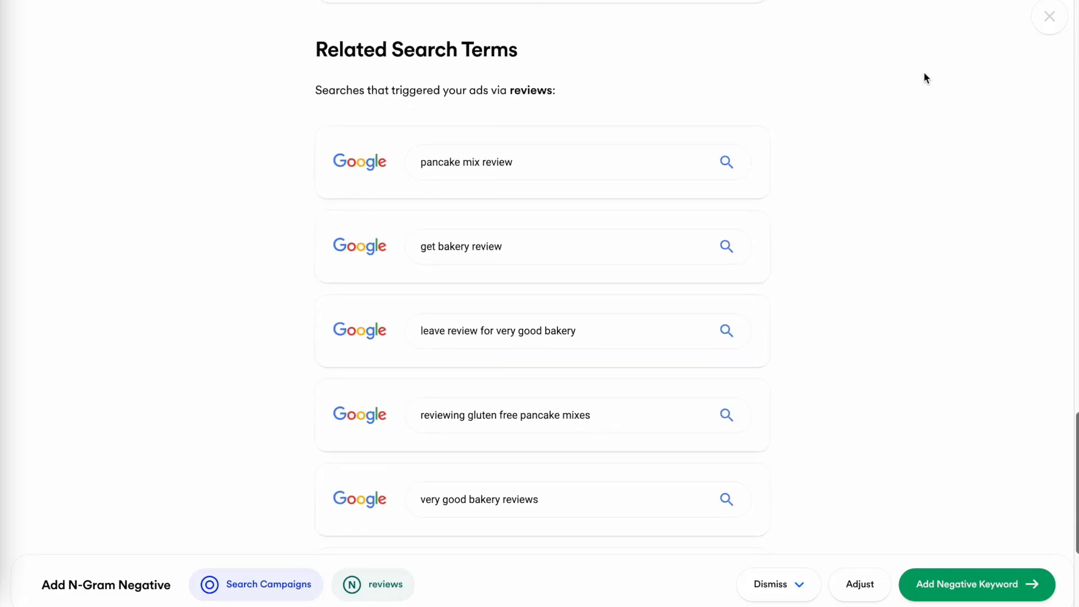
left_click(978, 583)
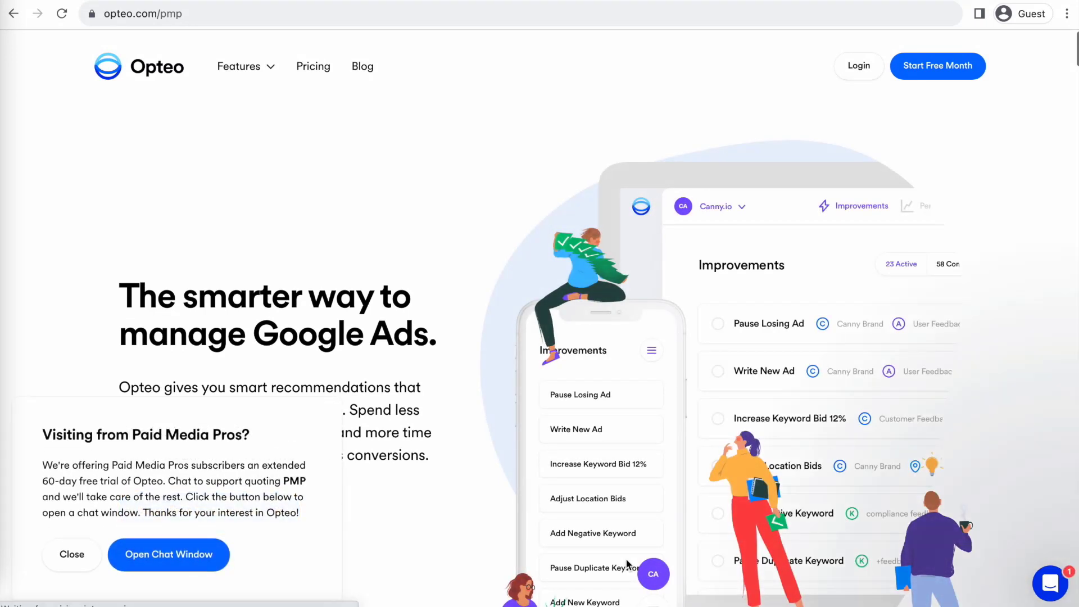
- Submit a contact e-mail address in the Paid Media Pros chat widget
left_click(934, 522)
key("Return")
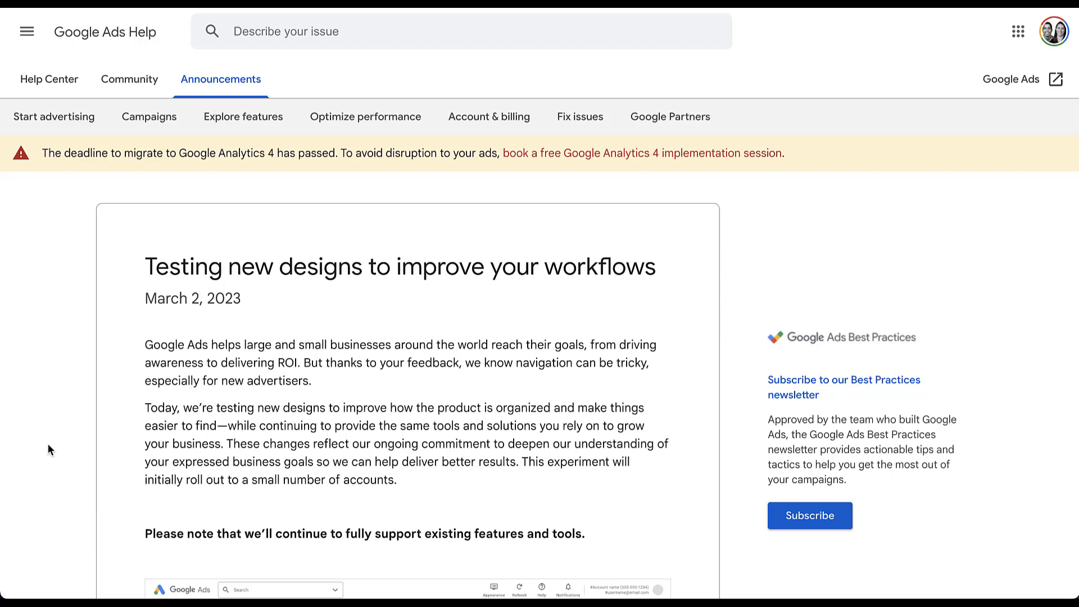
- Scroll the announcement down to the single-level and two-level navigation menu screenshots
scroll(49, 445, "down", 10)
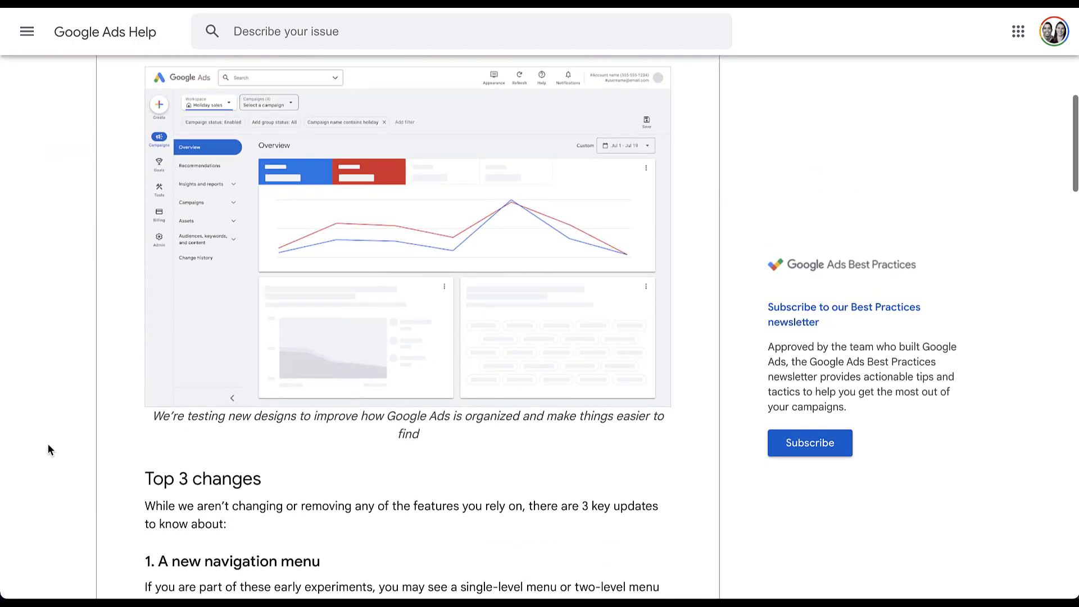
scroll(49, 444, "down", 2)
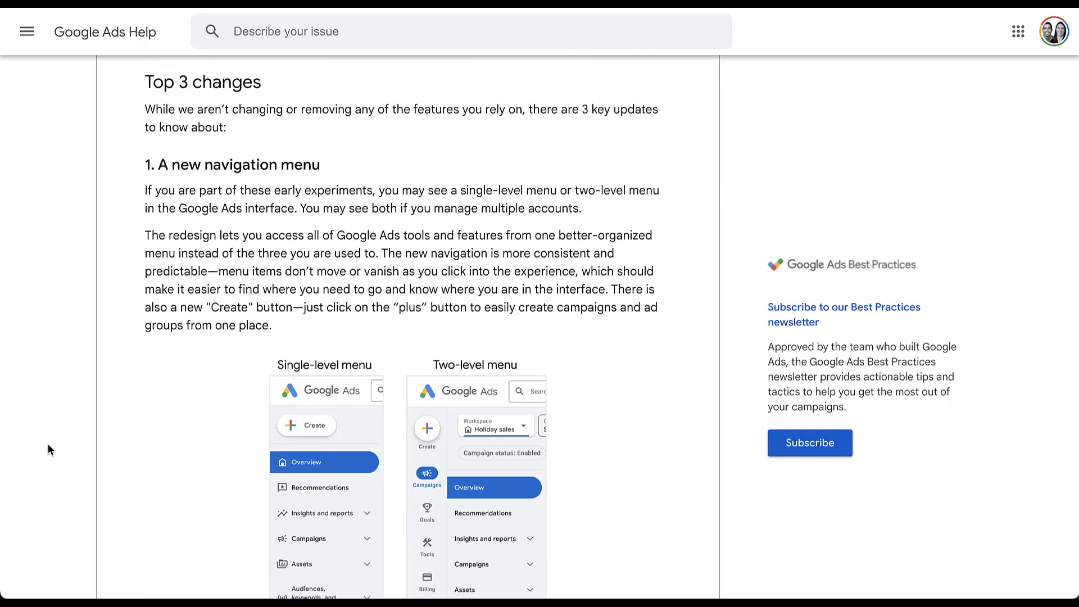
scroll(48, 448, "down", 2)
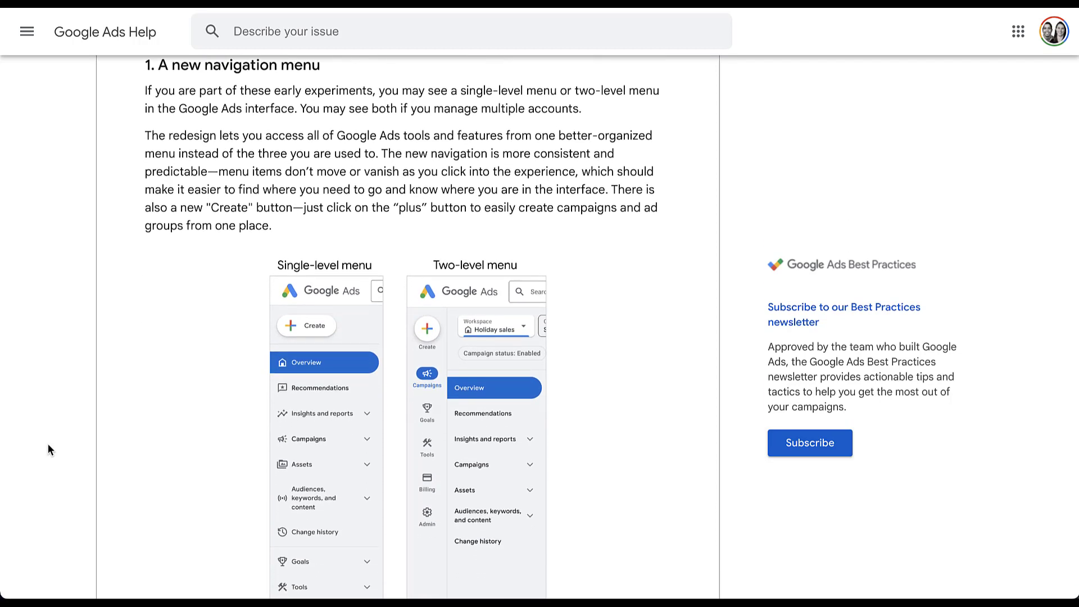
scroll(48, 444, "down", 3)
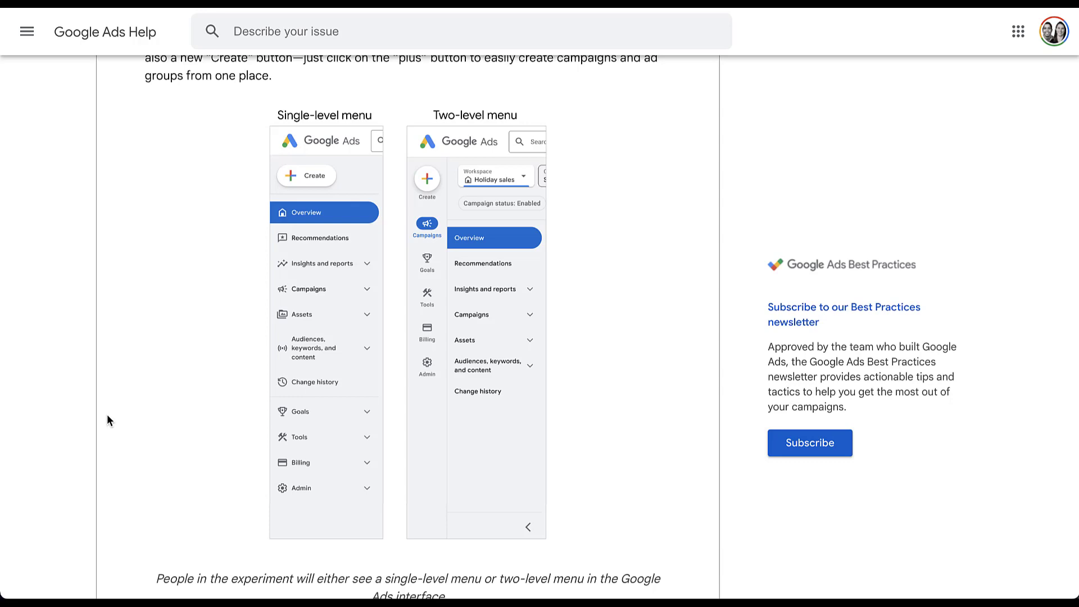
- Scroll down to the '2. Reorganized interface' section on Goals, Audiences, keywords and content
scroll(108, 419, "down", 6)
scroll(107, 419, "down", 3)
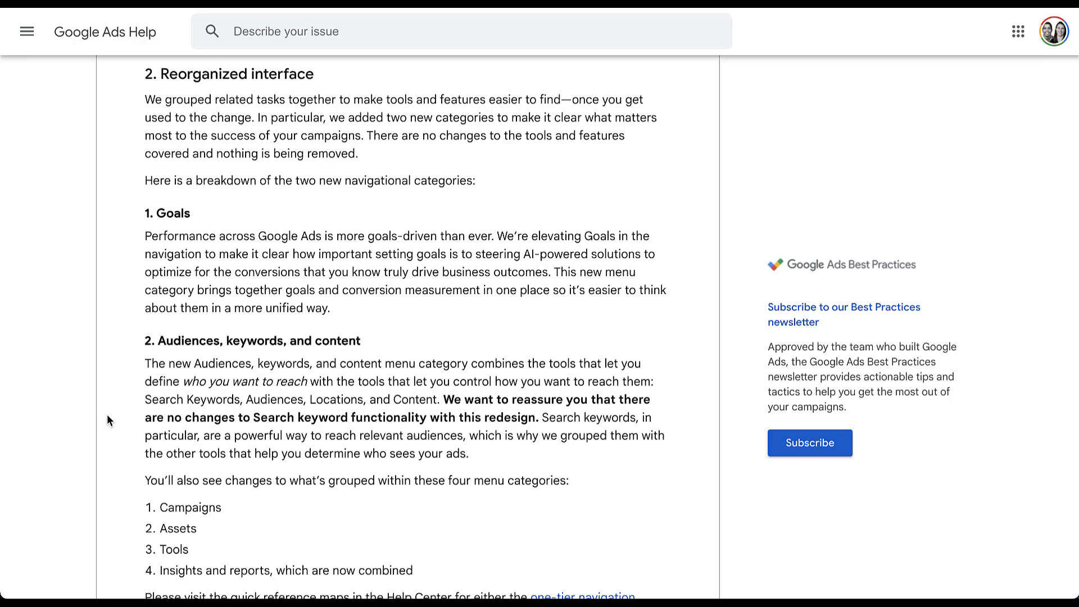
- Scroll the article down to the '3. A refreshed look and feel' section
scroll(108, 421, "down", 9)
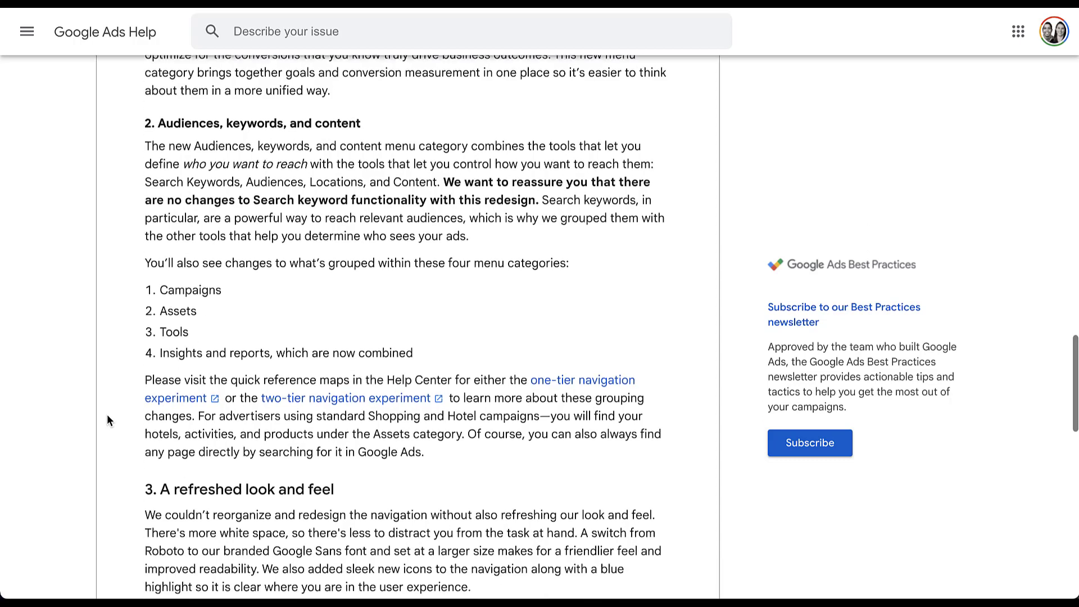
scroll(107, 421, "down", 2)
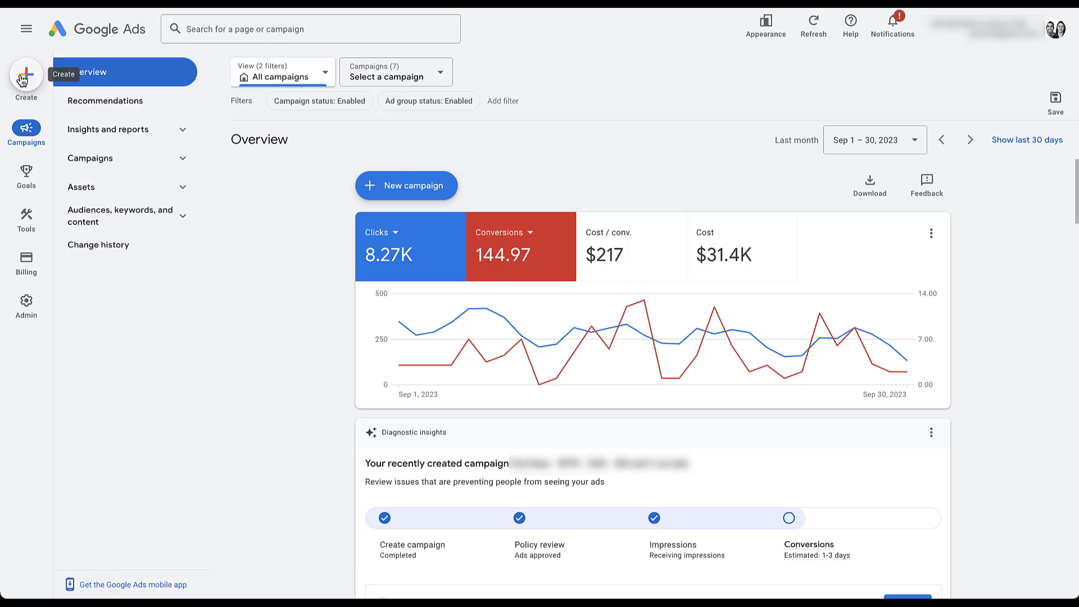
- Preview the + Create options (Campaign, Ad group, Search keywords), then dismiss the list
left_click(22, 79)
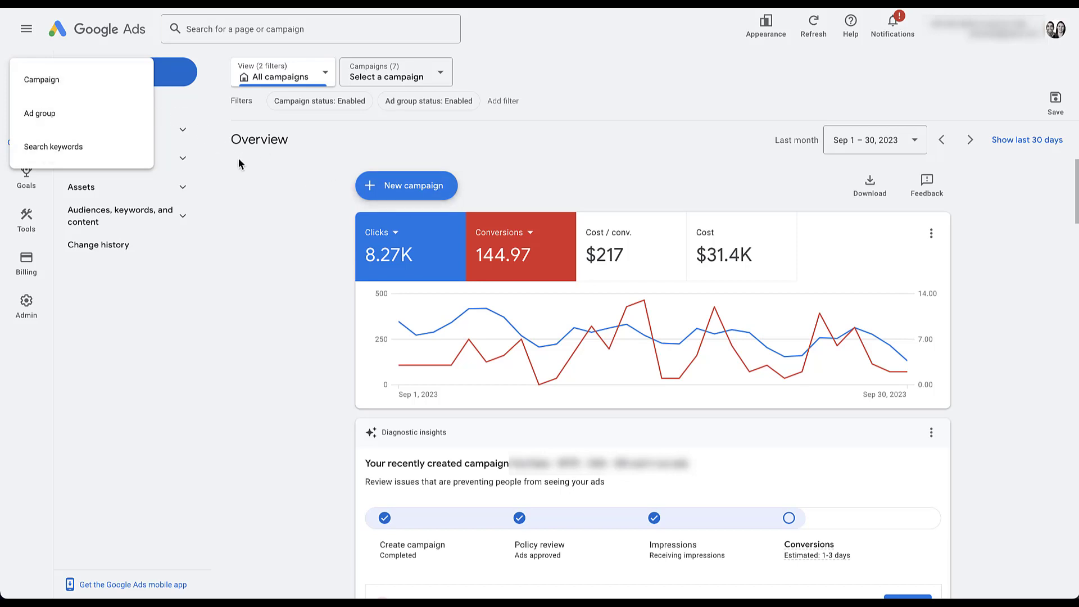
left_click(257, 176)
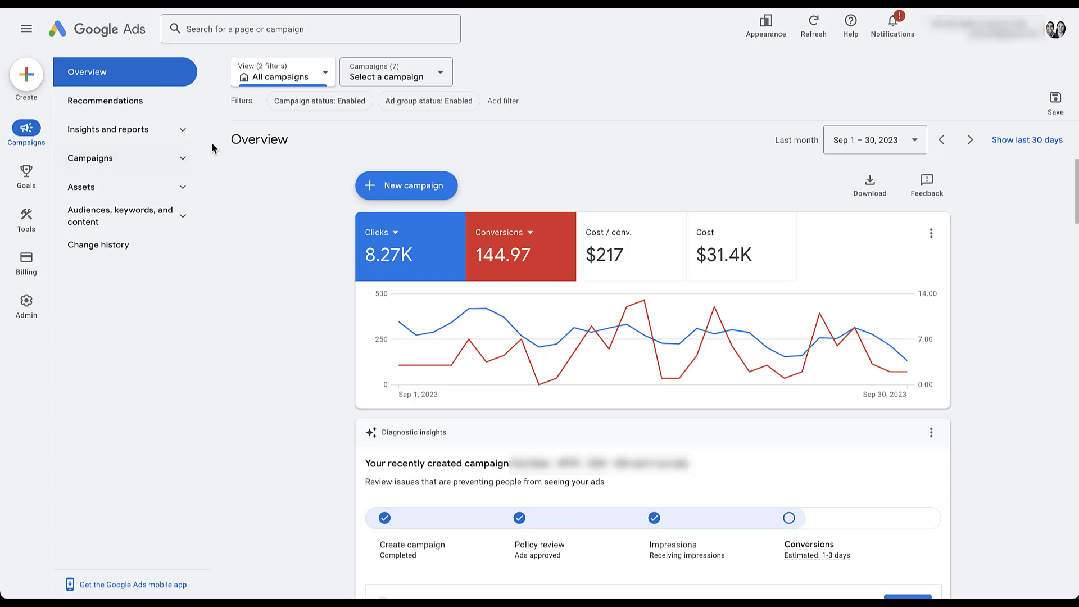
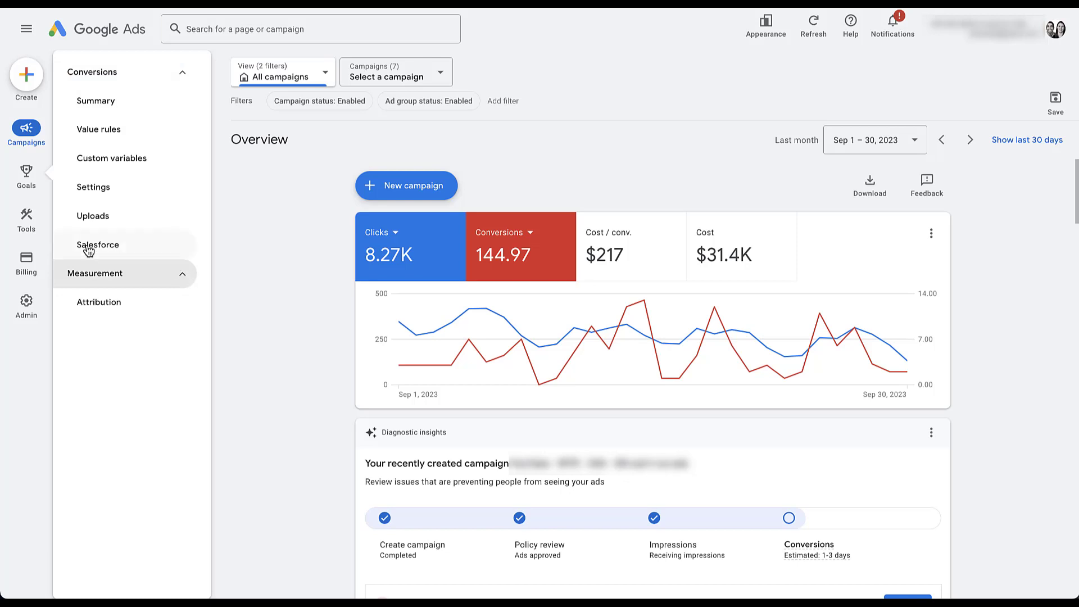
- Browse the Tools menu's Planning and Shared library sections, then view the Billing and Admin menus
mouse_move(28, 222)
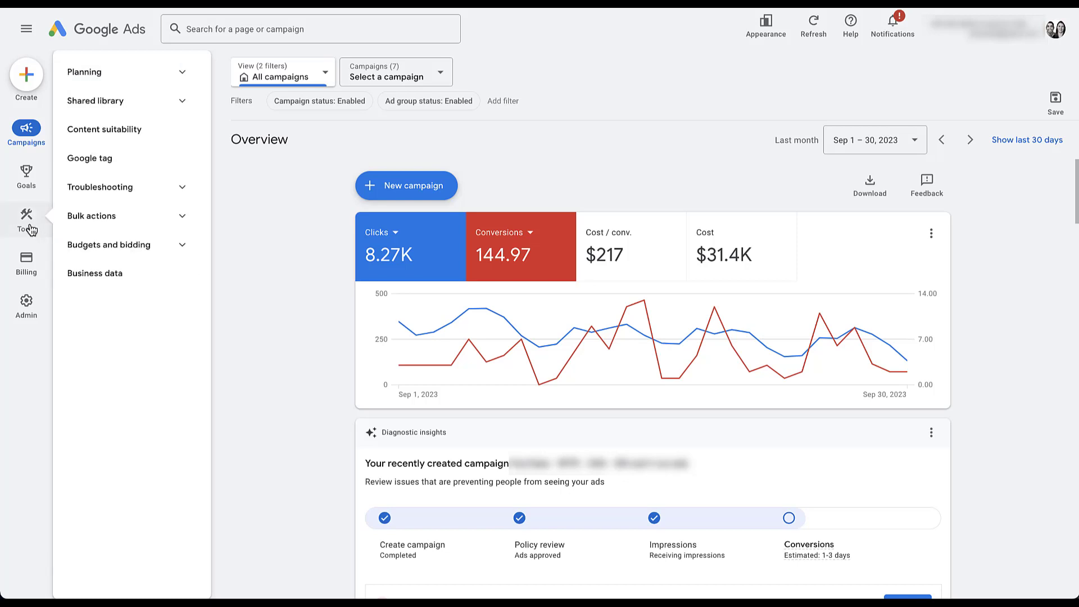
left_click(183, 73)
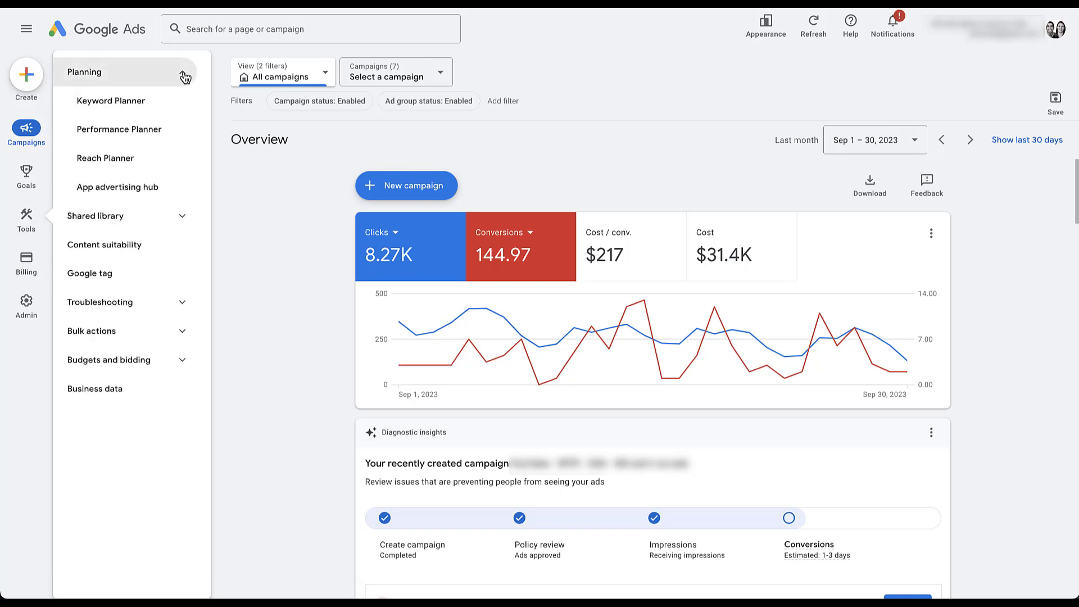
left_click(187, 220)
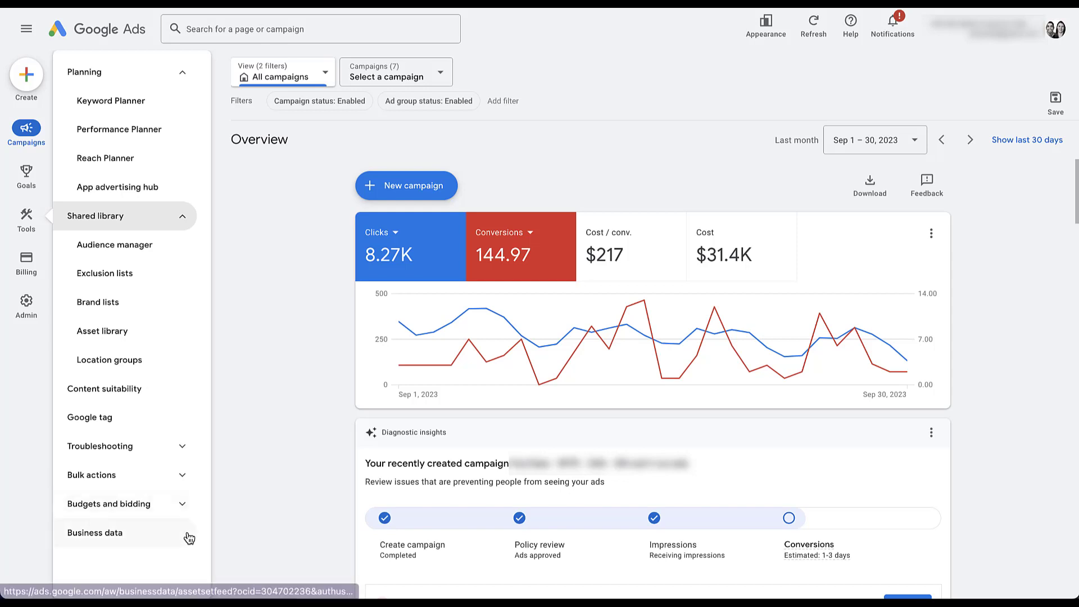
mouse_move(17, 255)
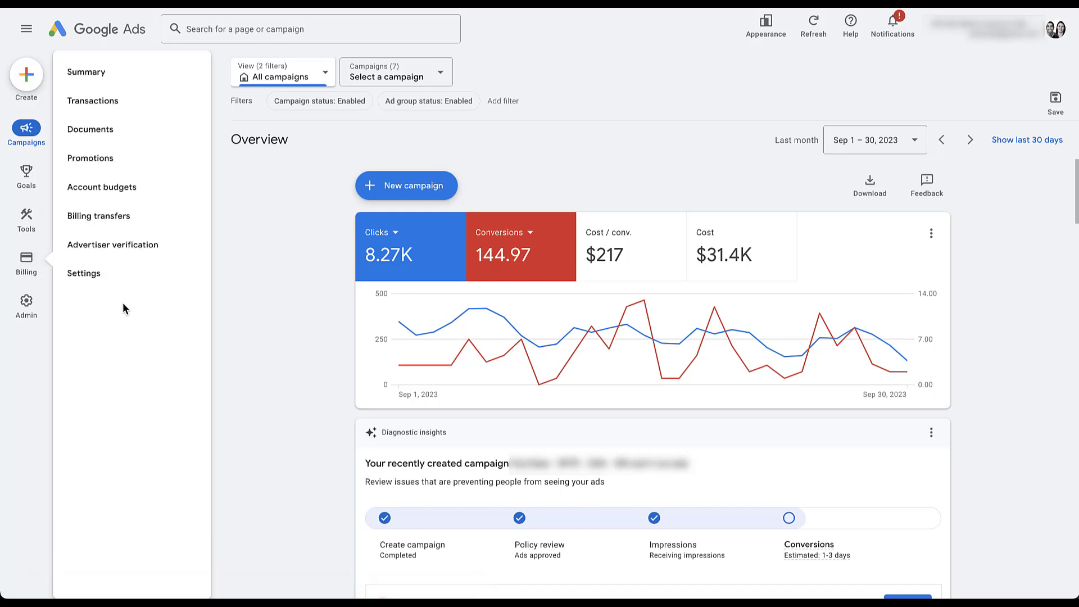
mouse_move(28, 307)
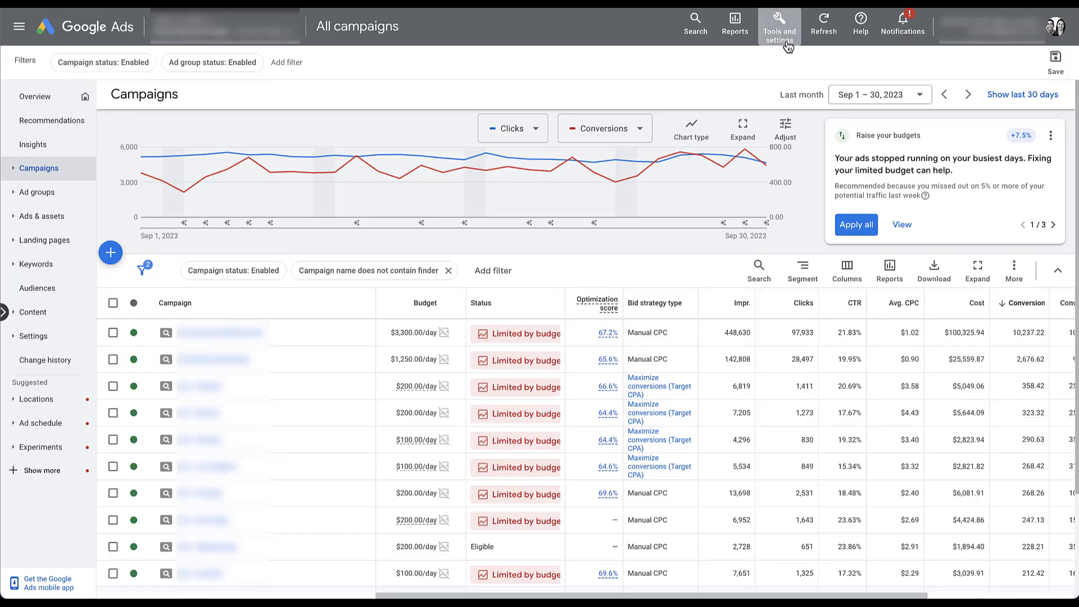
- From the old interface's Tools and settings menu, reach the Campaigns page filtered to 'rentals'
left_click(779, 31)
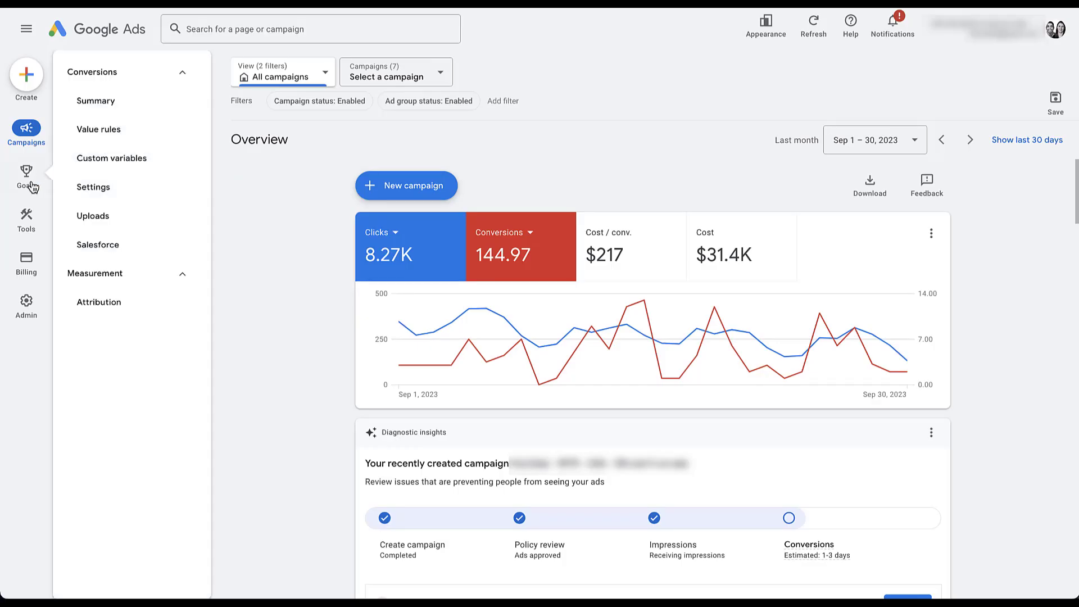
mouse_move(36, 327)
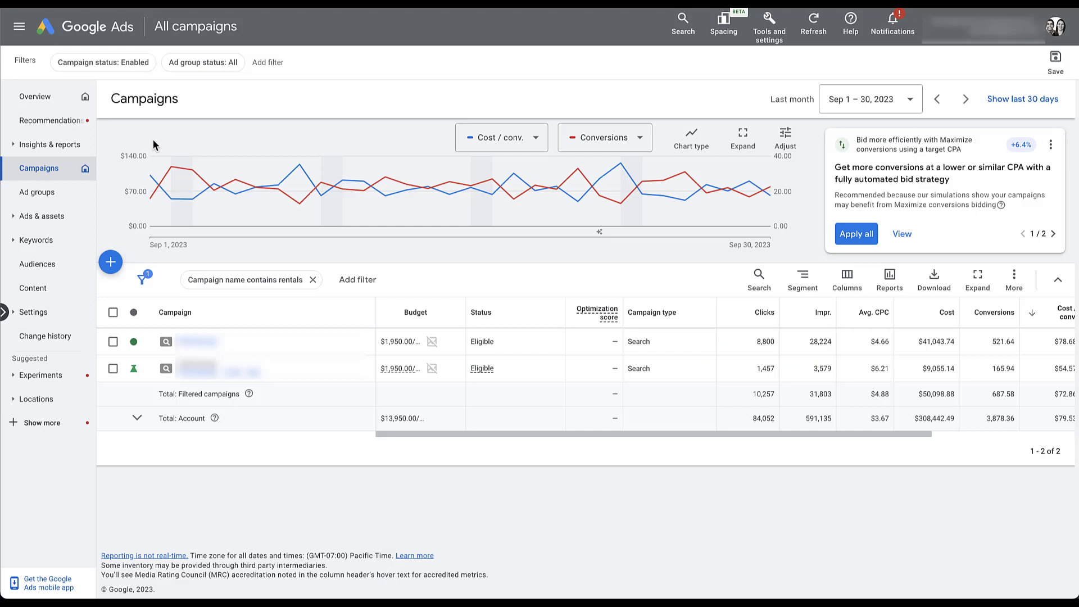
- Toggle Insights & reports in the old sidebar, then expand Insights and reports in the new sidebar
left_click(13, 147)
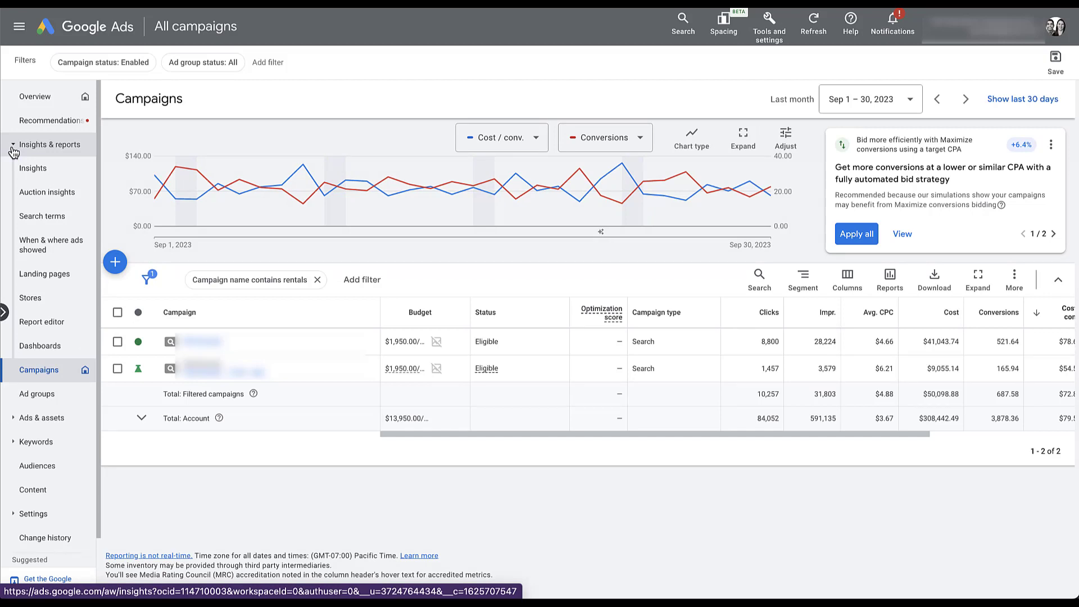
left_click(14, 147)
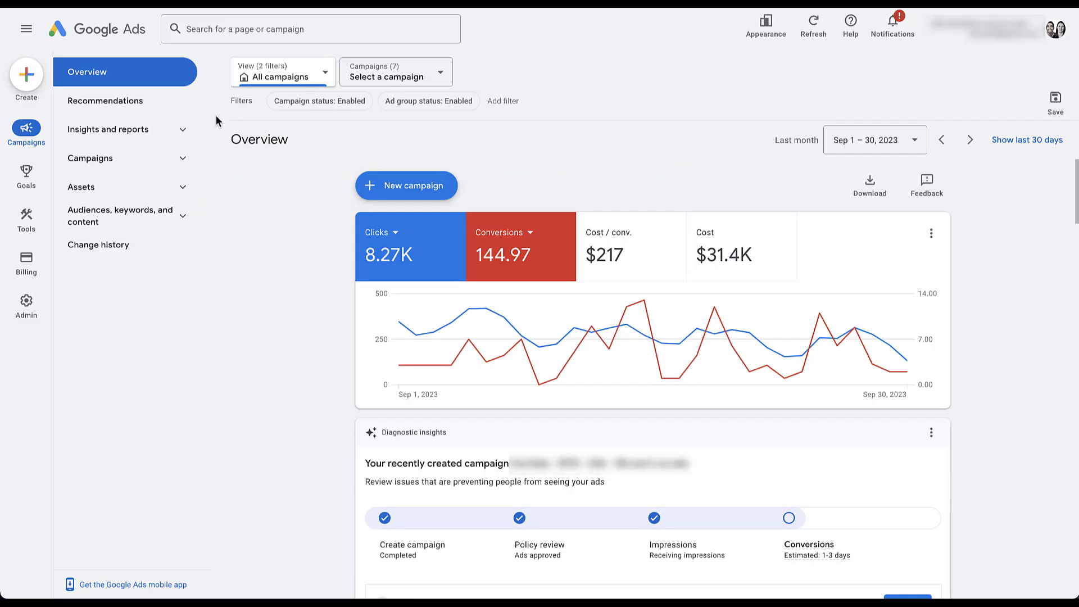
left_click(186, 132)
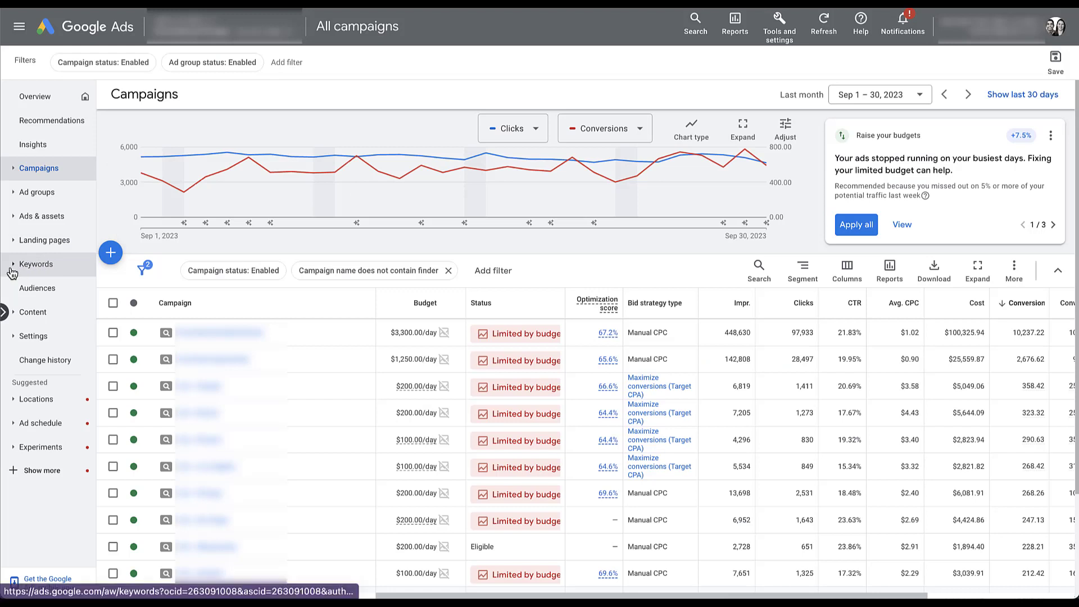
left_click(33, 267)
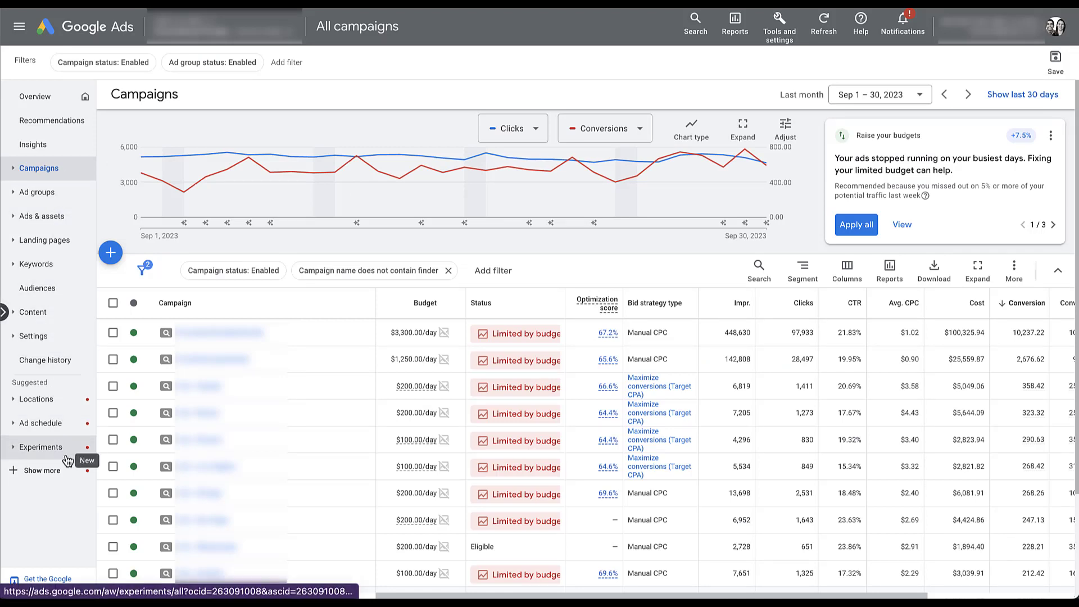
left_click(46, 477)
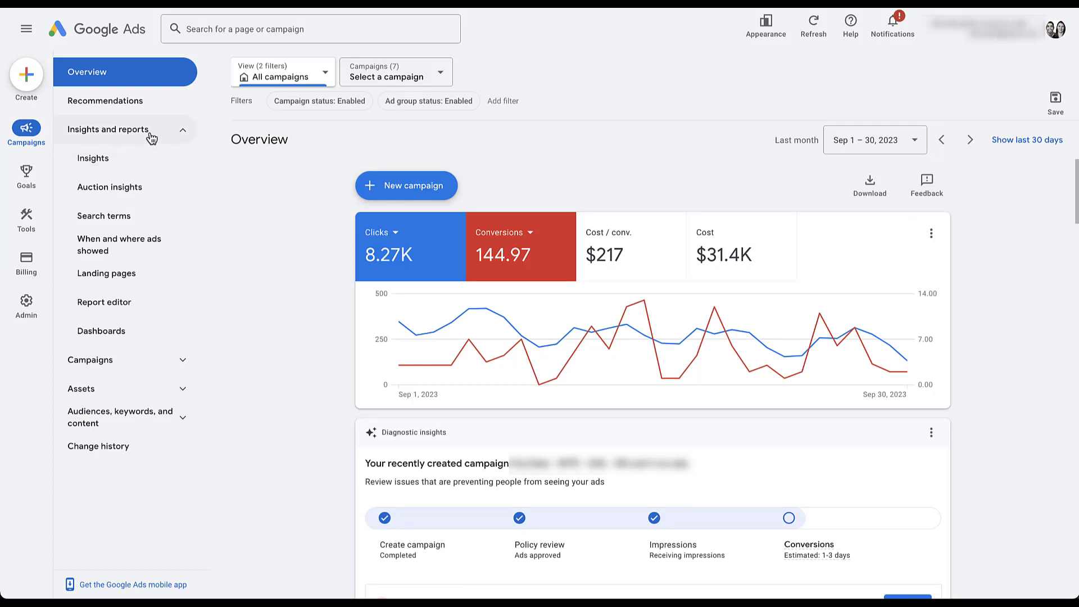
- View the Devices breakdown of When and where ads showed, then open the Campaigns table
left_click(154, 259)
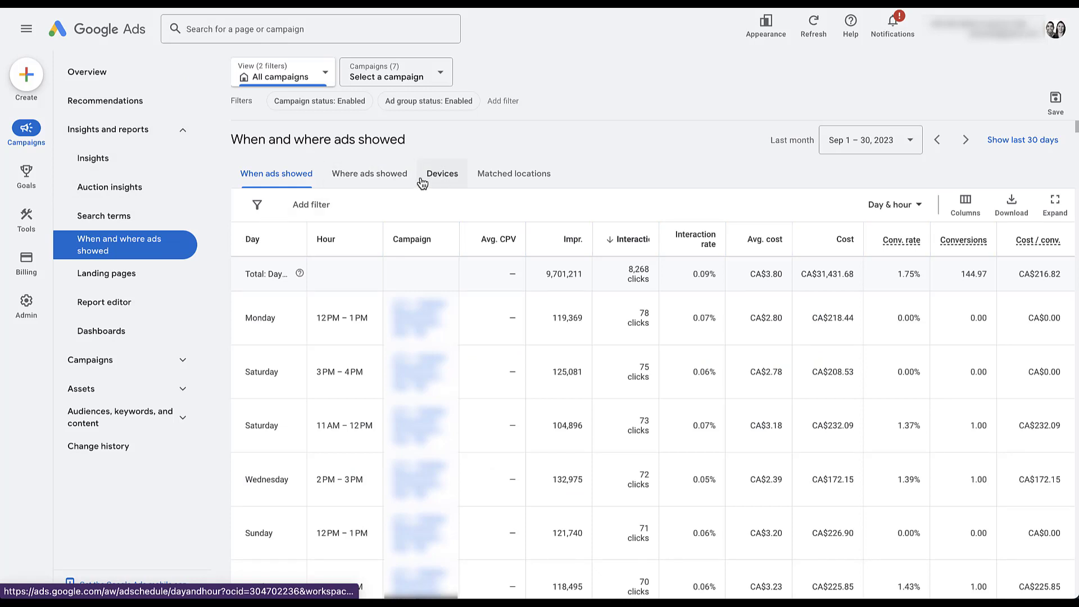
left_click(457, 183)
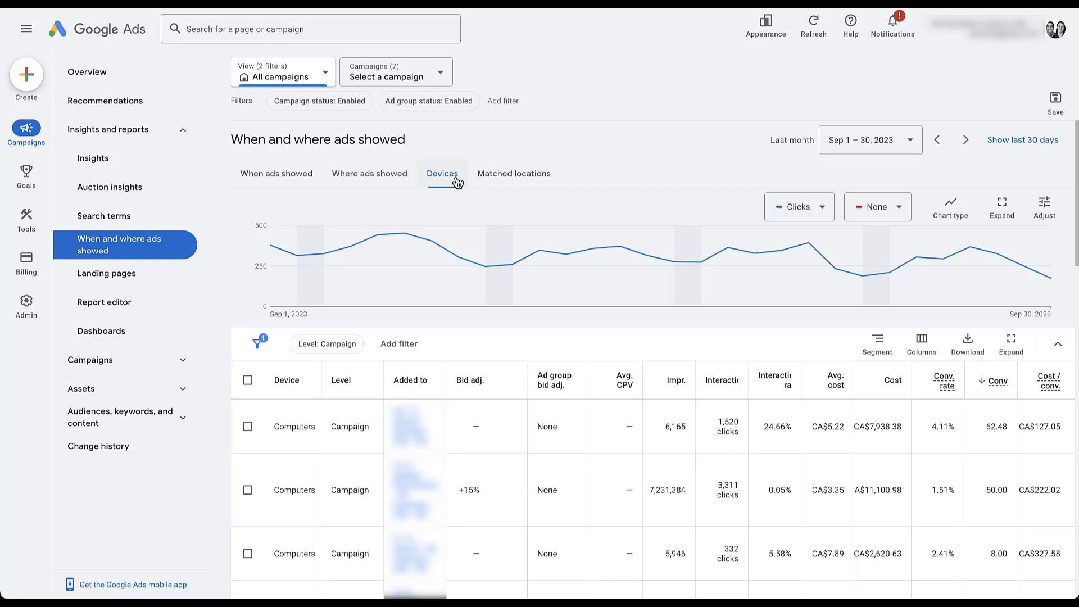
left_click(192, 134)
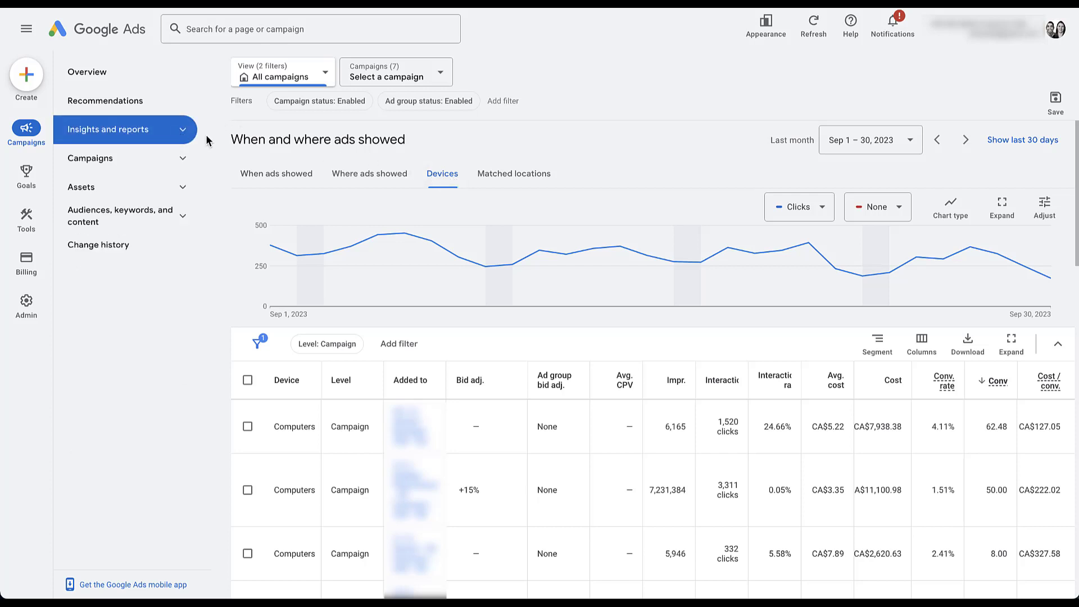
left_click(183, 160)
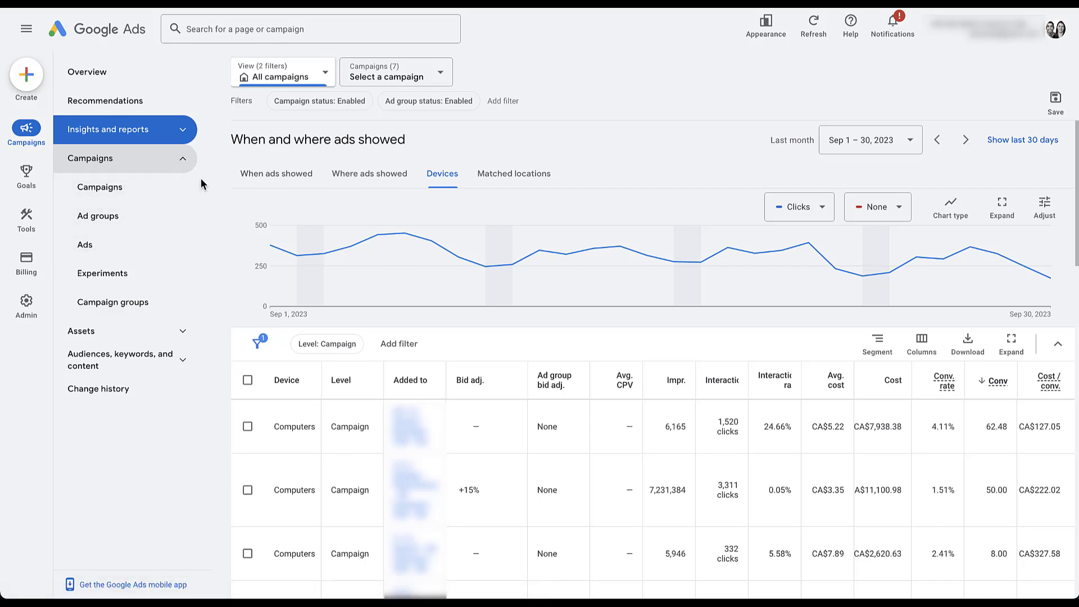
left_click(134, 188)
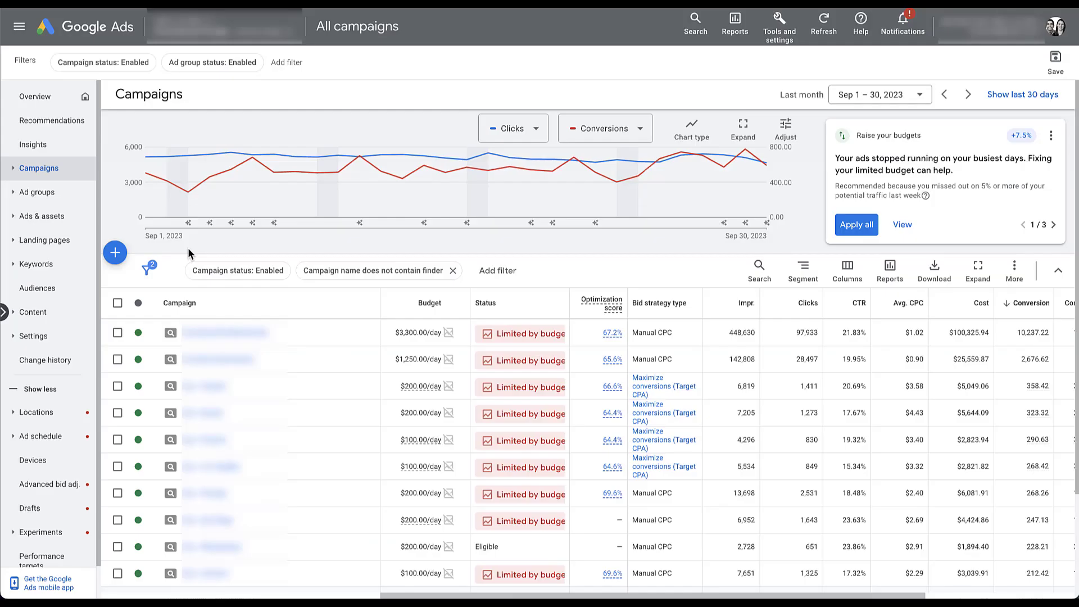
- Look through the campaign view lists, then open the ad groups of the first of seven campaigns
left_click(4, 313)
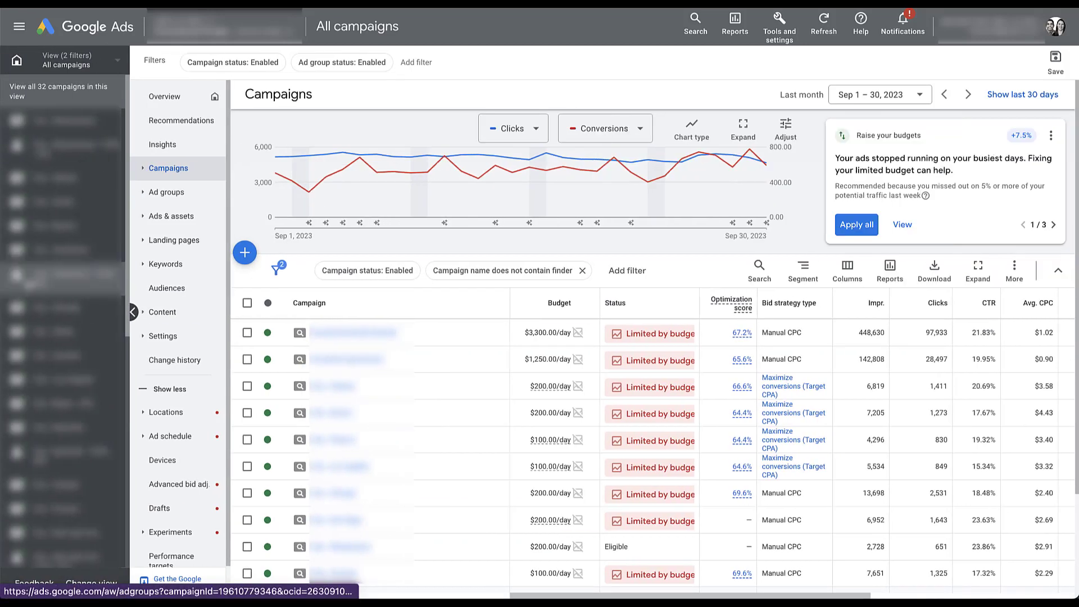
left_click(117, 60)
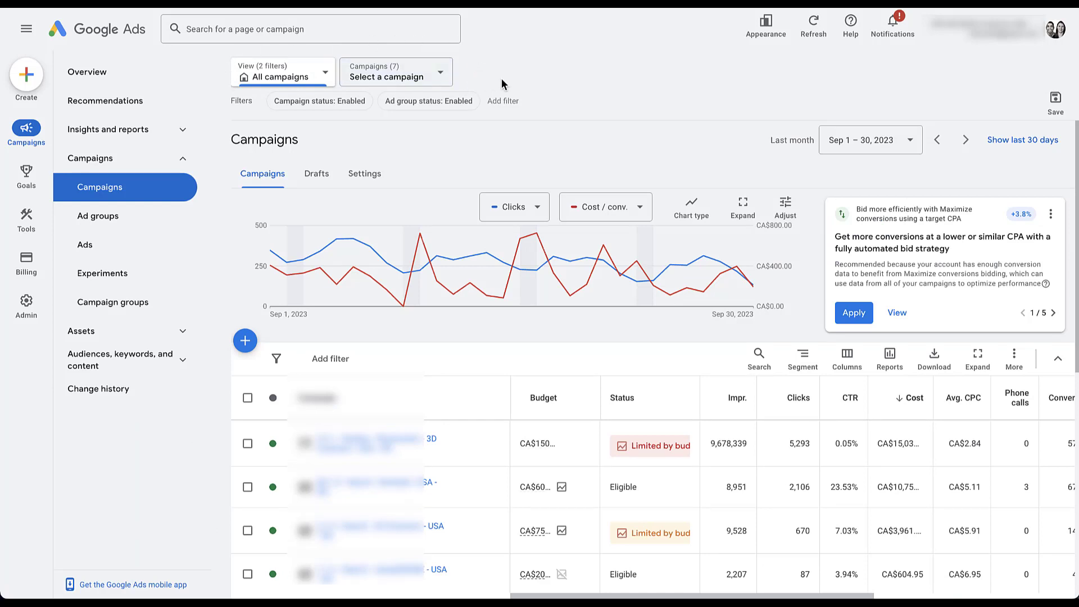
left_click(325, 74)
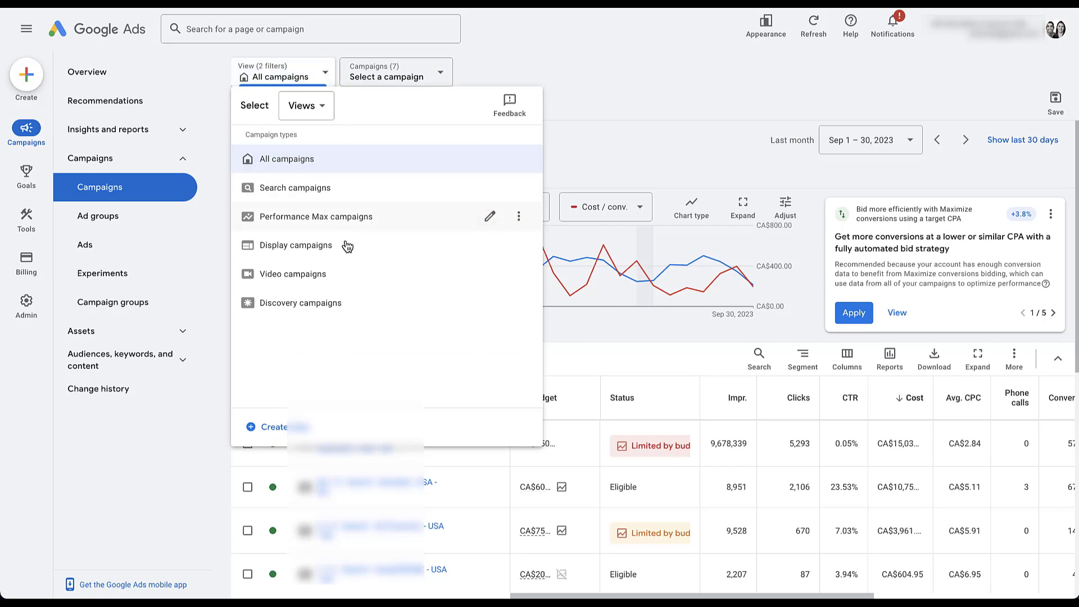
left_click(447, 77)
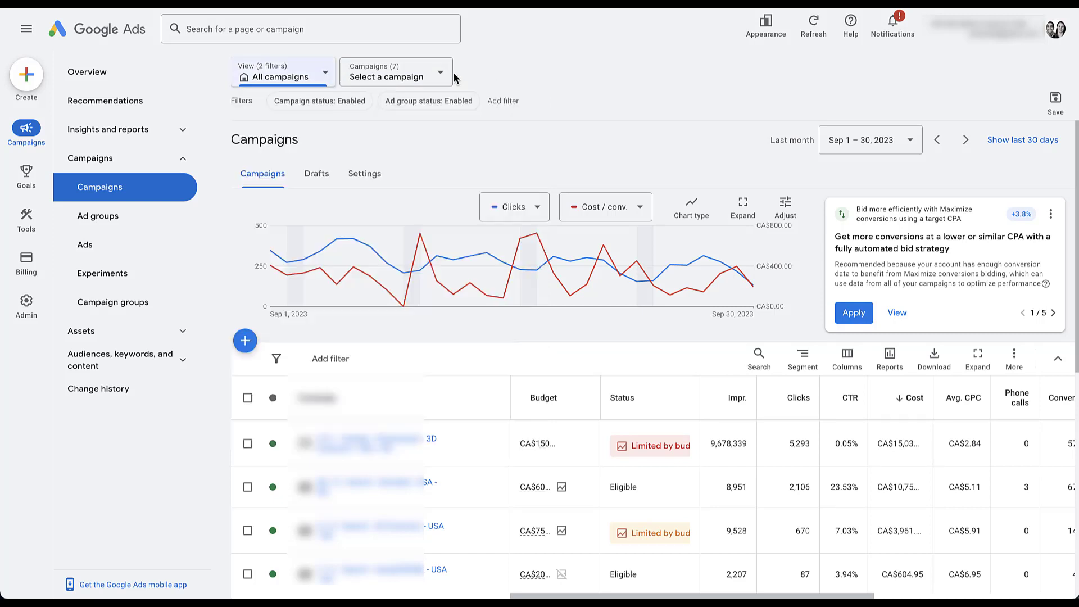
left_click(446, 79)
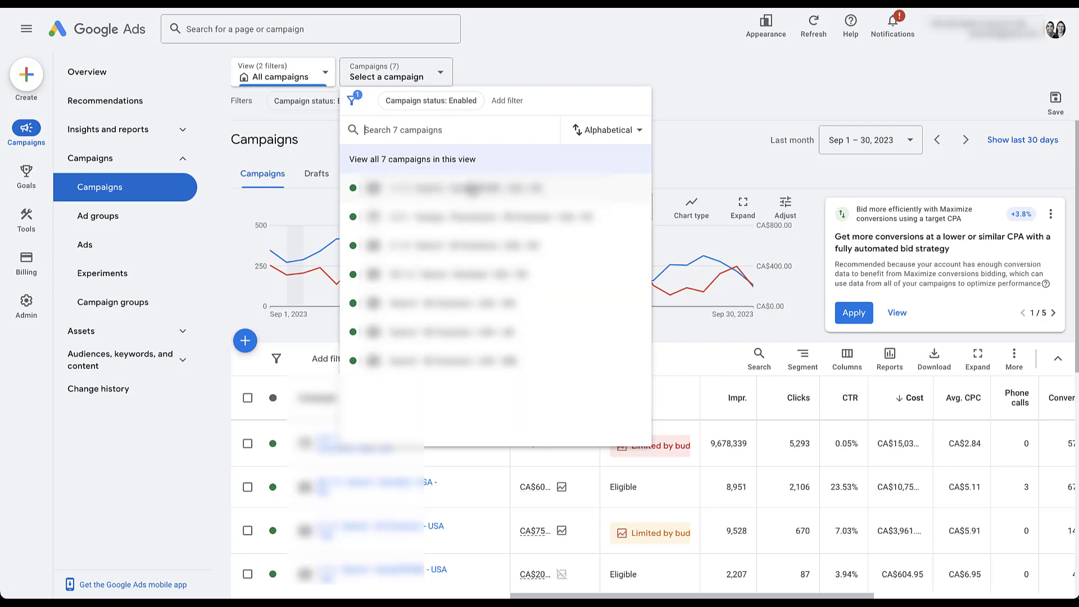
left_click(472, 188)
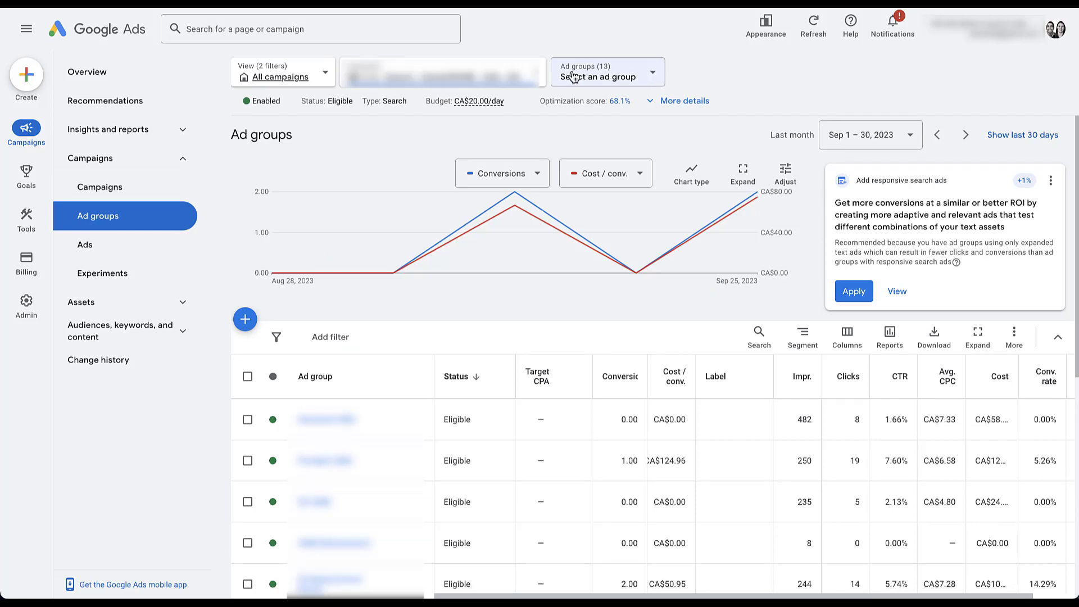
- Show ad groups across all campaigns, then return to Campaigns and show its Settings table
left_click(271, 78)
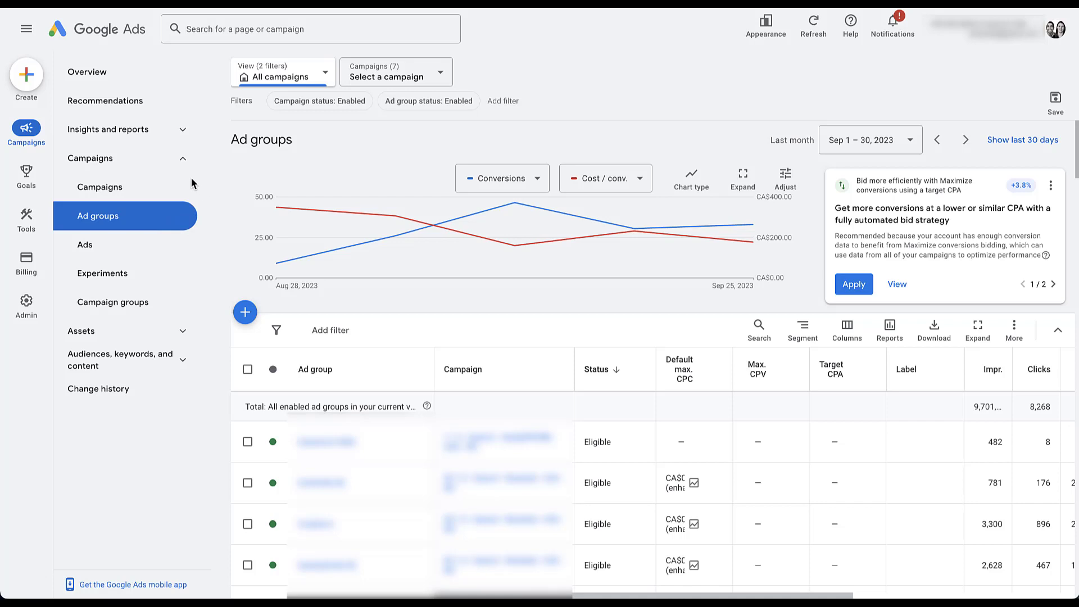
left_click(133, 192)
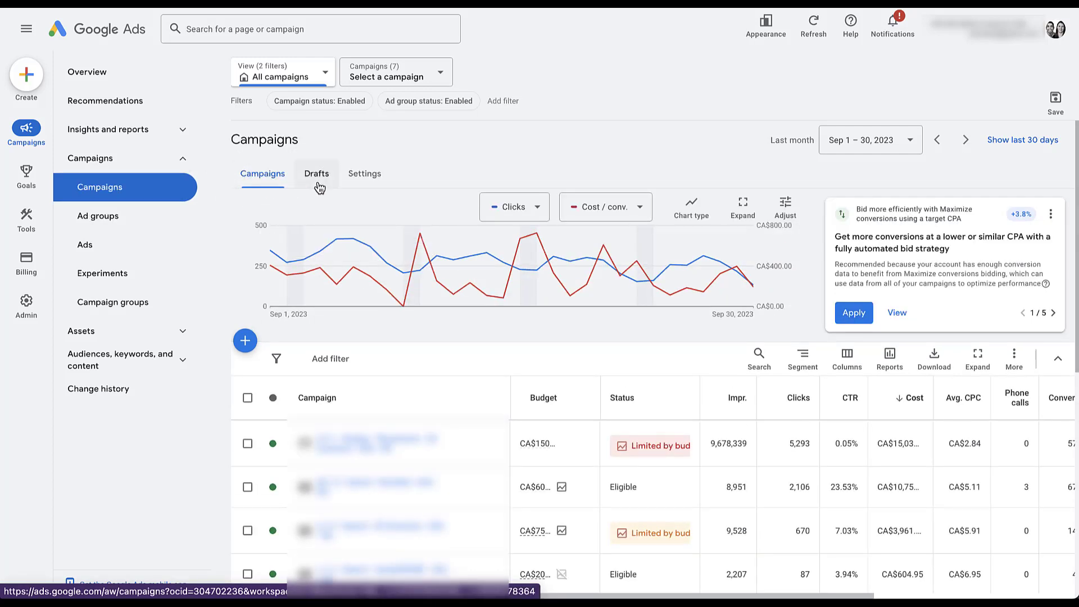
left_click(365, 175)
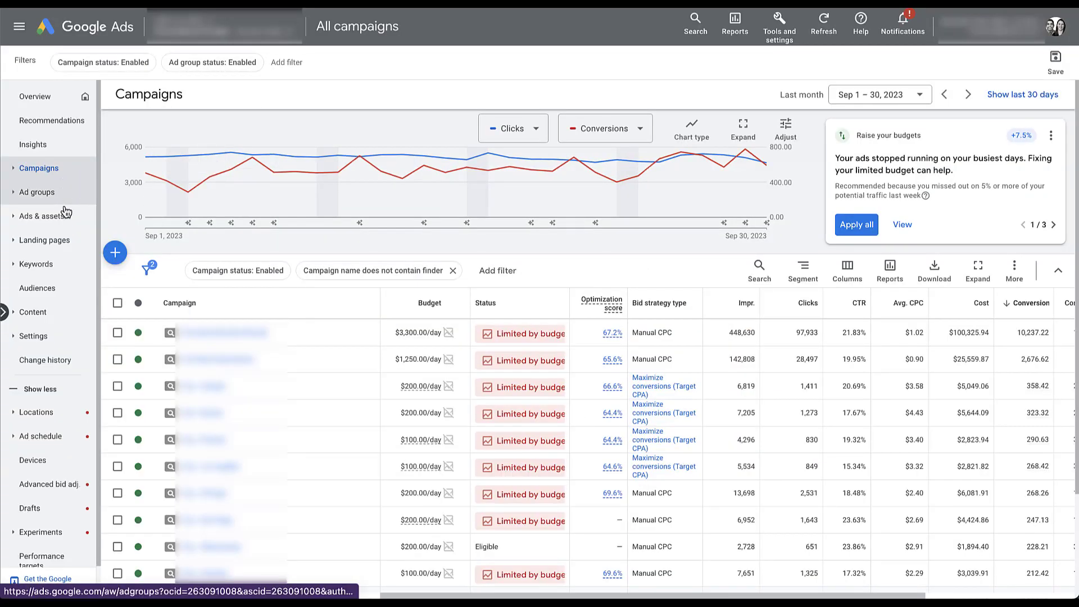
left_click(12, 343)
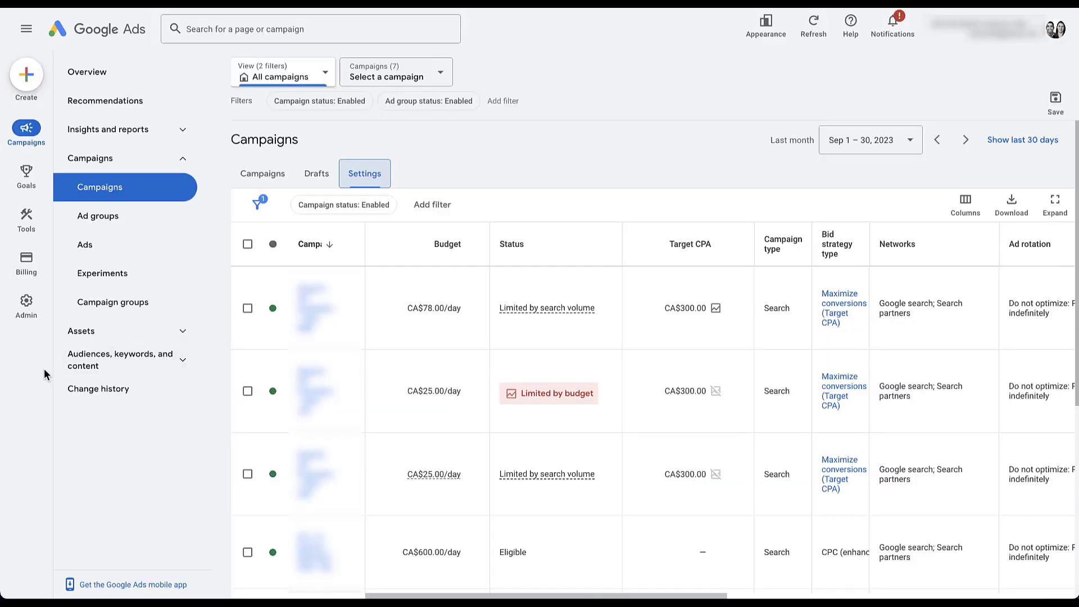
mouse_move(28, 320)
- Collapse Campaigns, open the Assets page, and expand the 'Audiences, keywords, and content' group
left_click(182, 159)
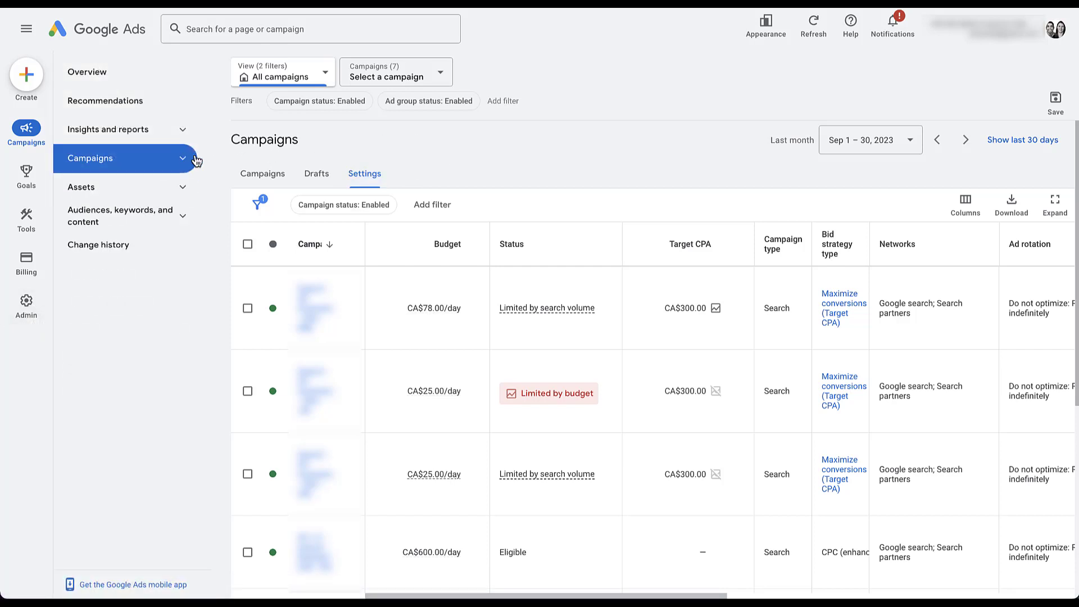
left_click(183, 190)
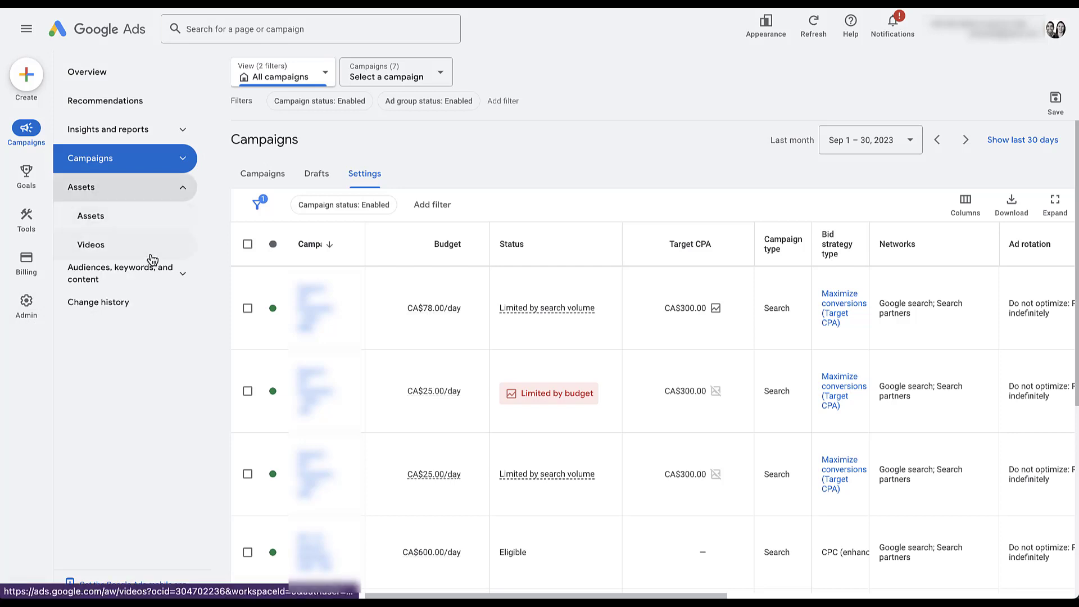
left_click(143, 225)
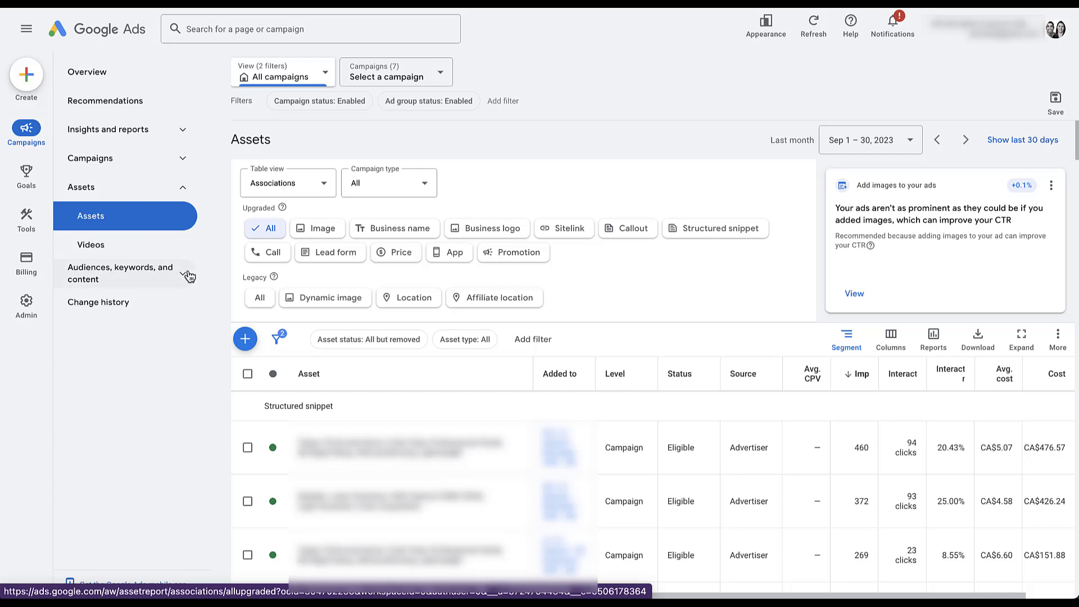
left_click(188, 275)
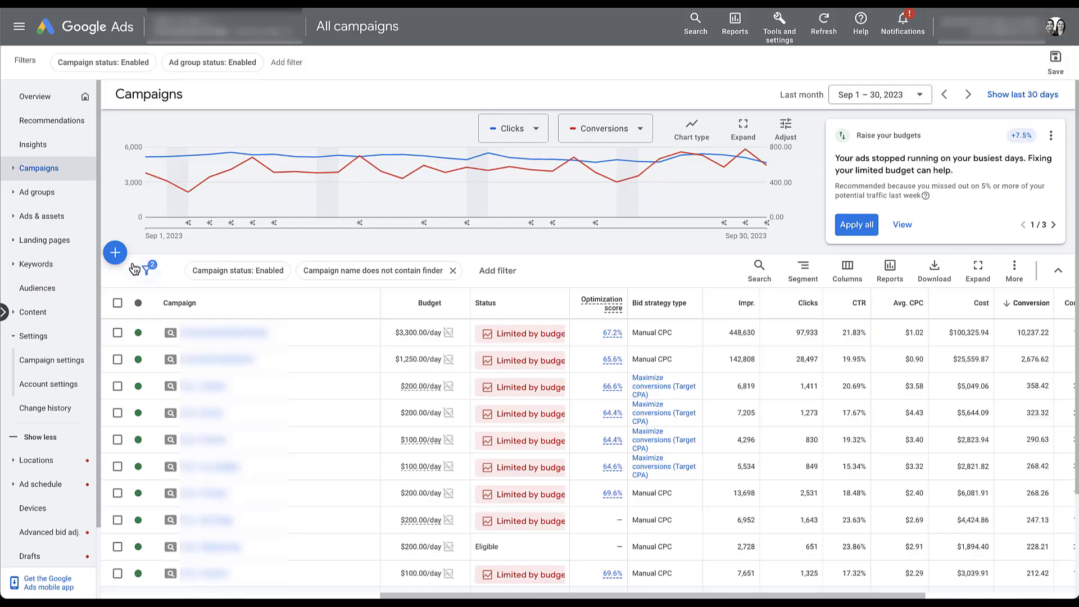
- Compare the old keyword pages, view Search keywords and Negative search keywords, then return to Campaigns
left_click(22, 271)
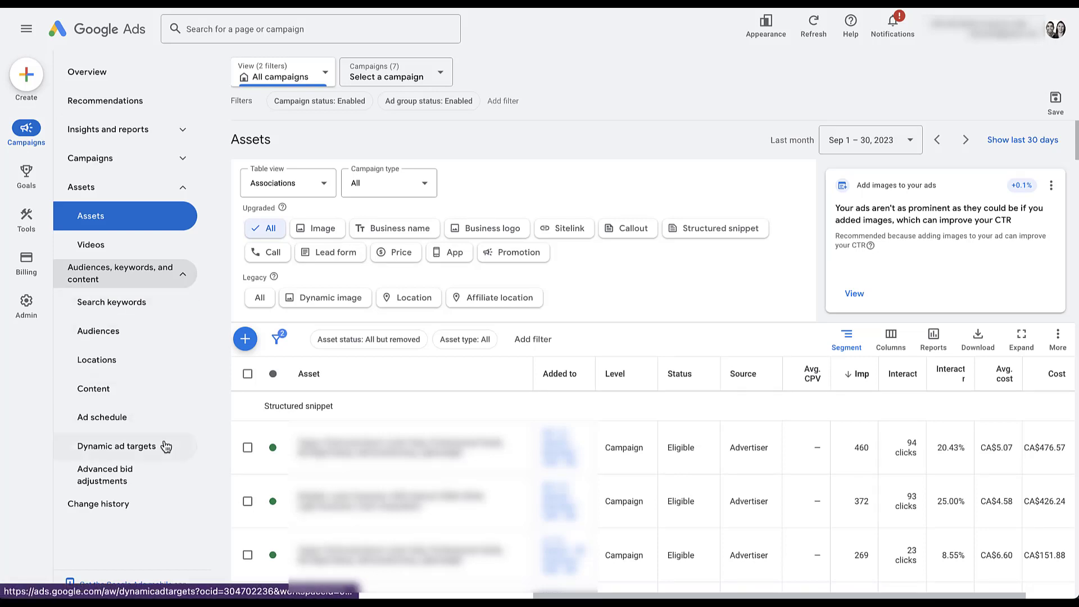
left_click(169, 309)
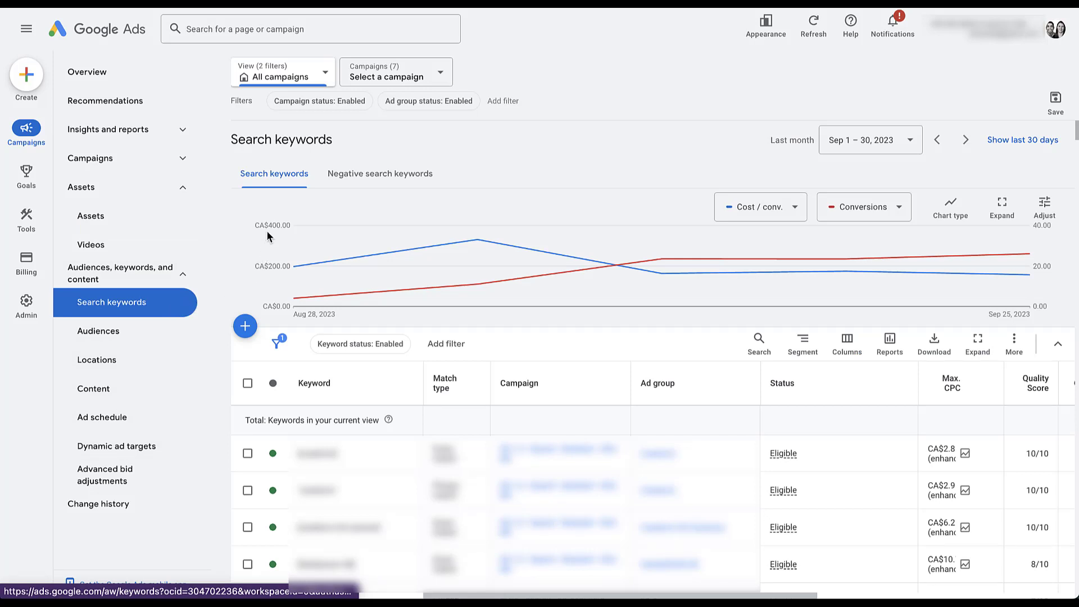
left_click(377, 184)
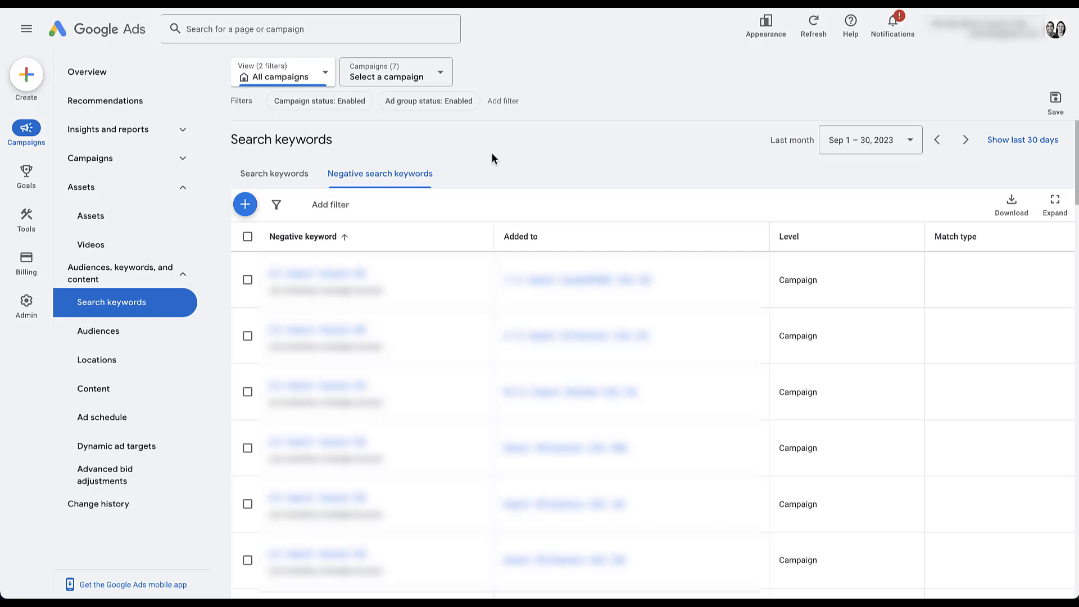
left_click(185, 160)
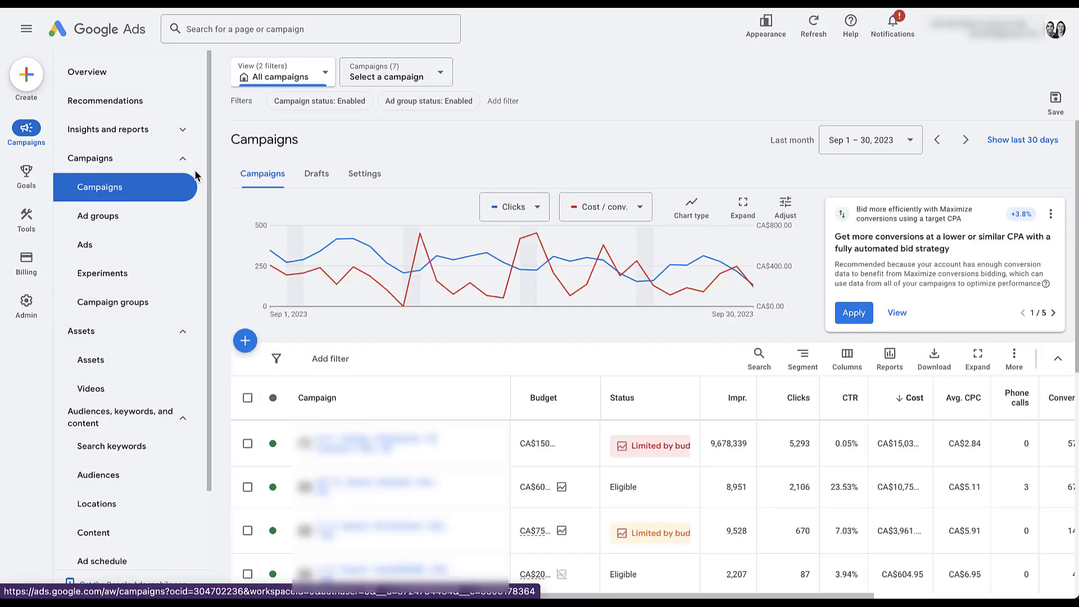
- Collapse the Campaigns, Assets and 'Audiences, keywords, and content' sidebar groups
left_click(185, 160)
left_click(188, 200)
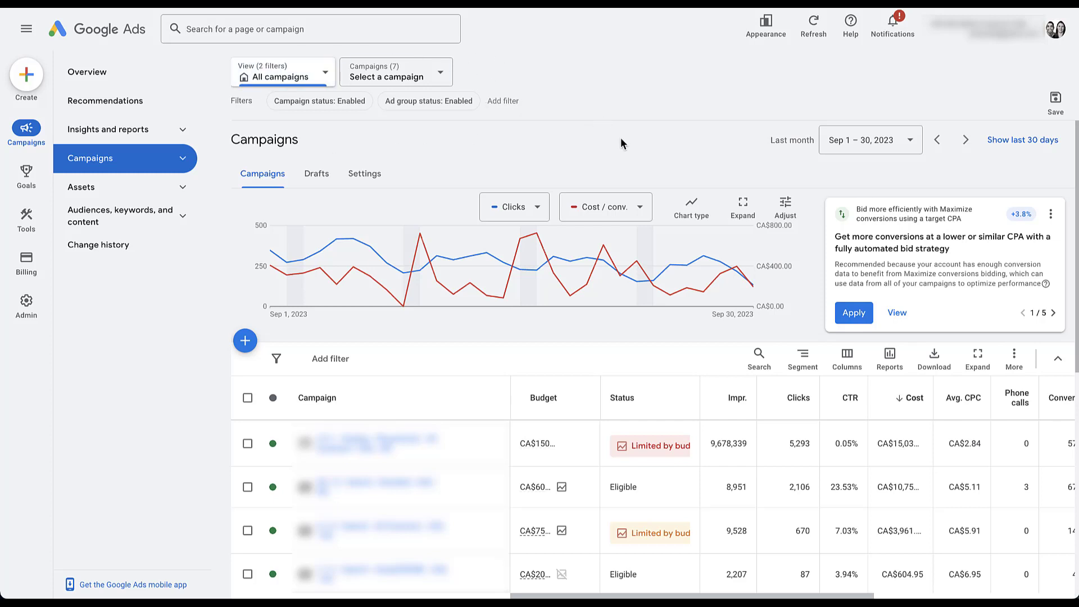
scroll(672, 366, "down", 1)
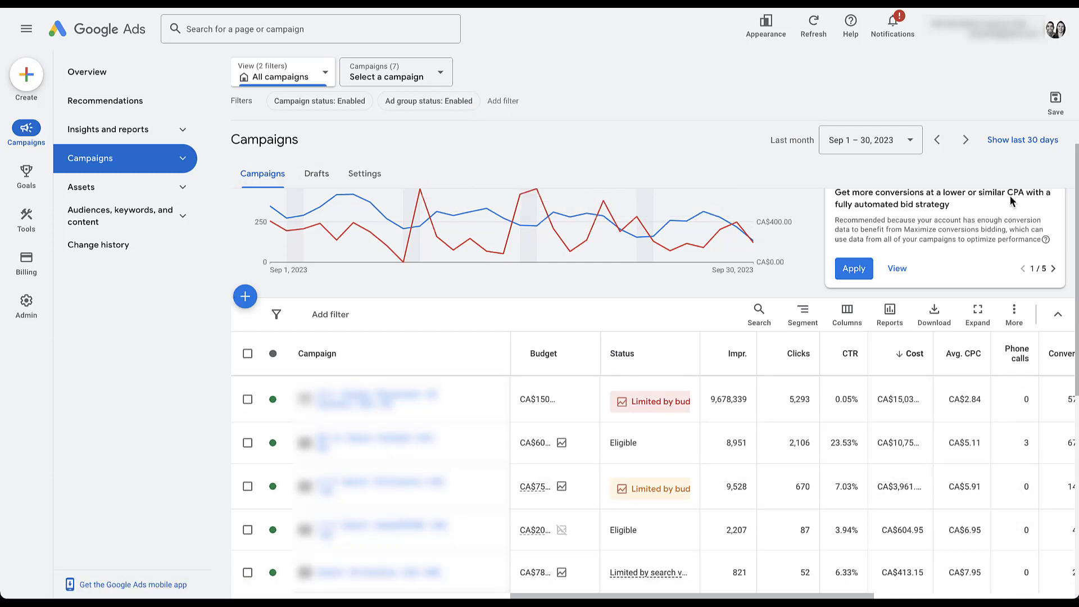
scroll(568, 292, "up", 1)
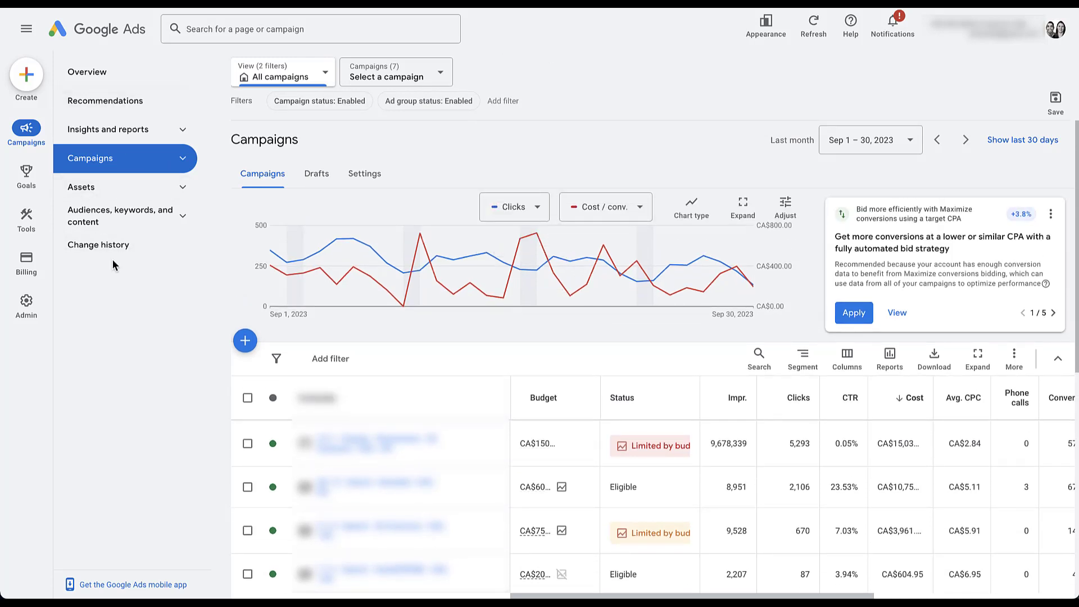
left_click(26, 30)
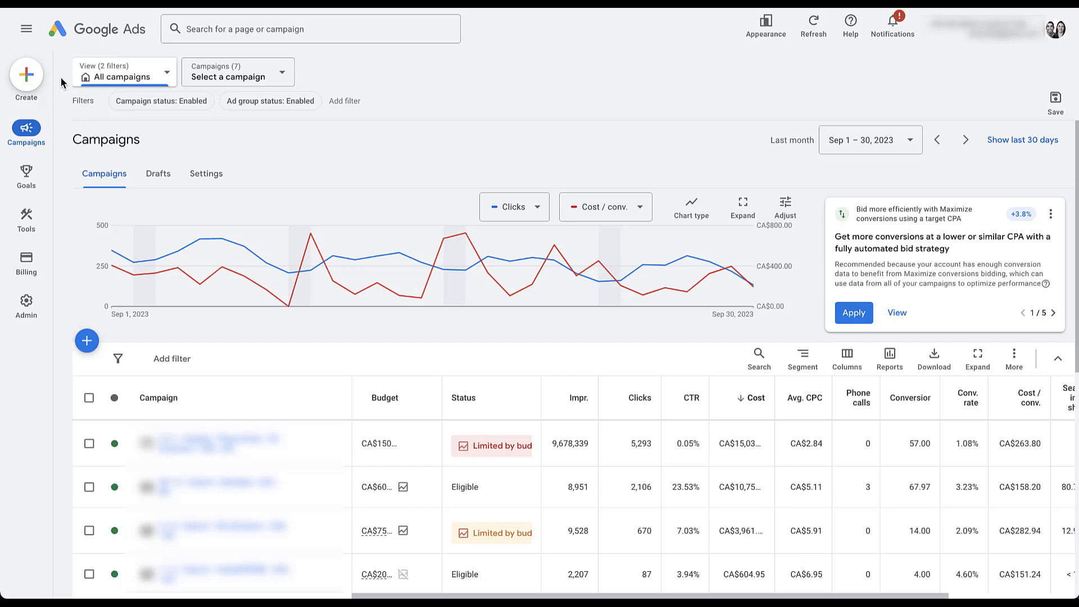
left_click(27, 29)
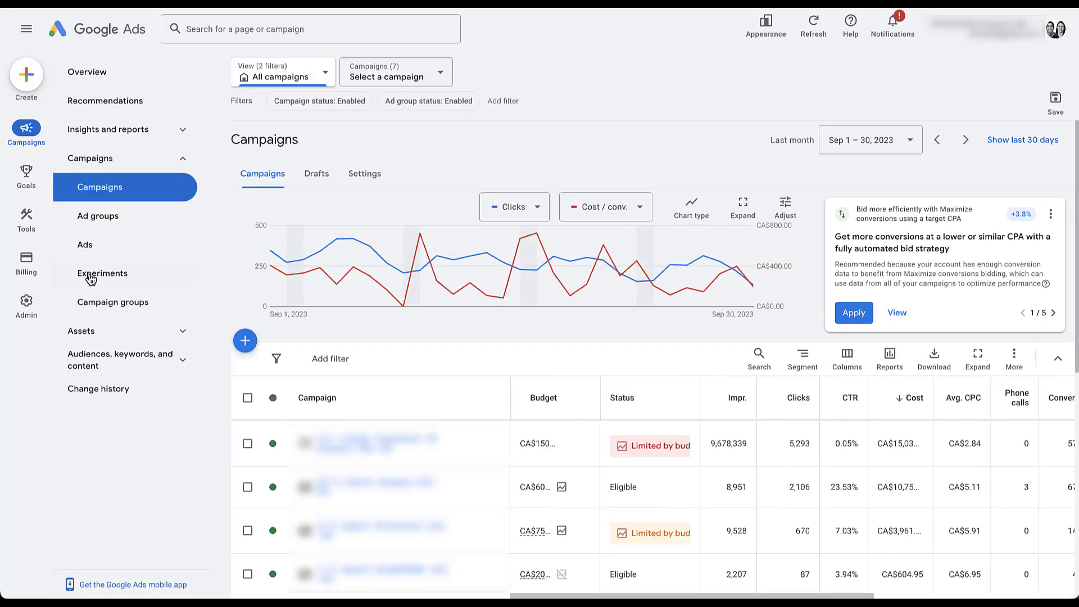
left_click(26, 32)
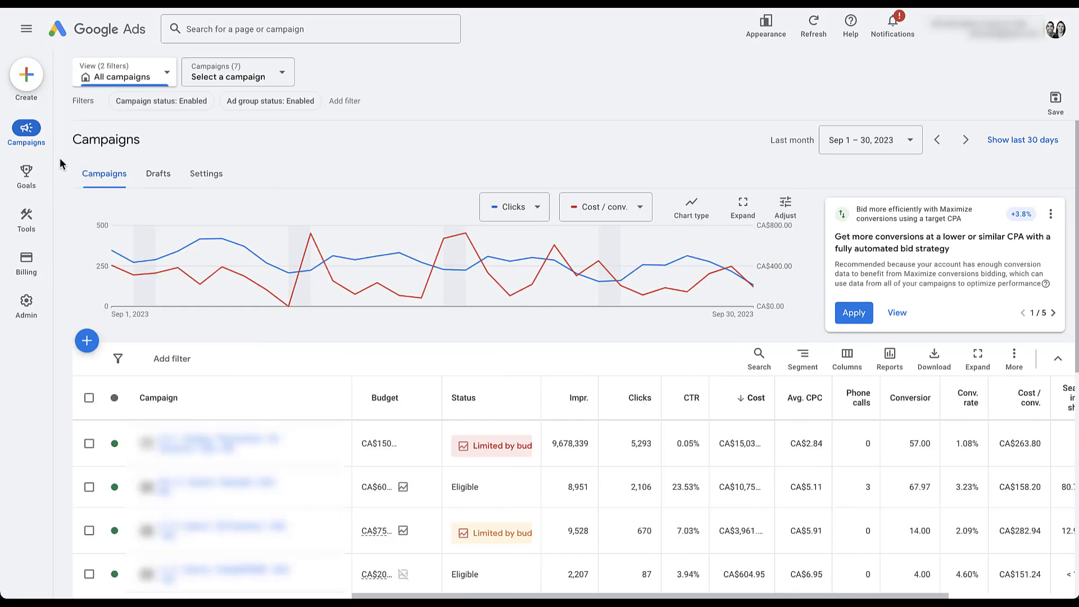
left_click(26, 28)
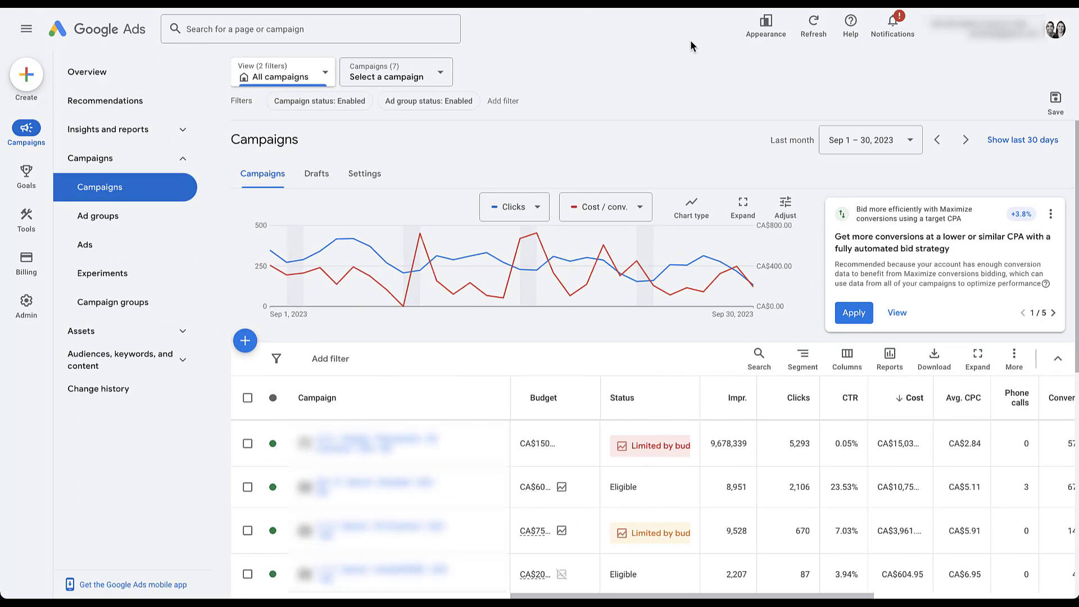
- Check the Appearance options and the old interface's spacing choices, leaving spacing unchanged
left_click(772, 44)
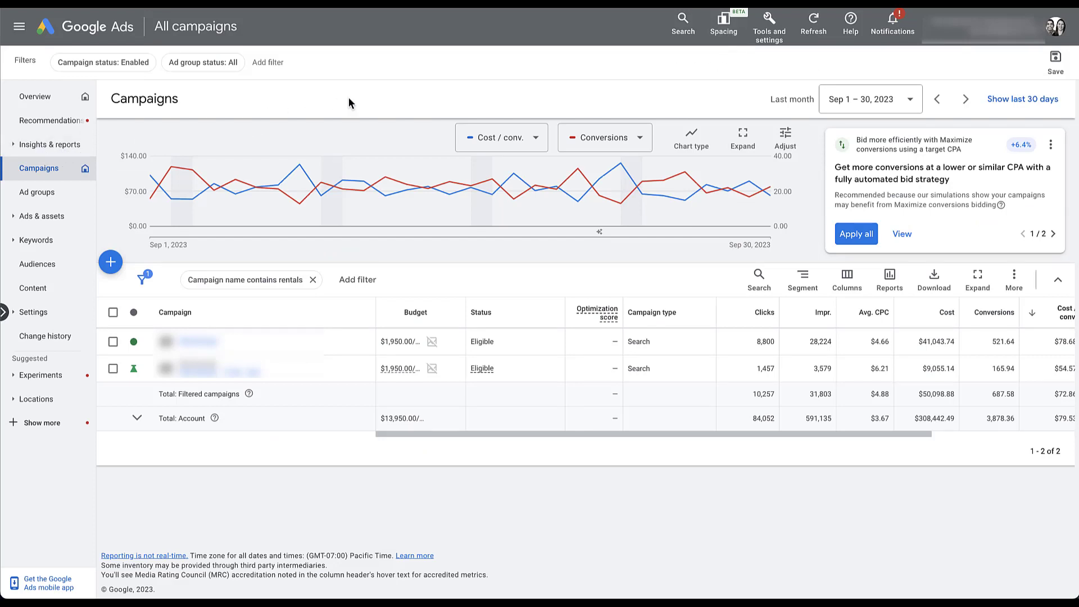
left_click(732, 26)
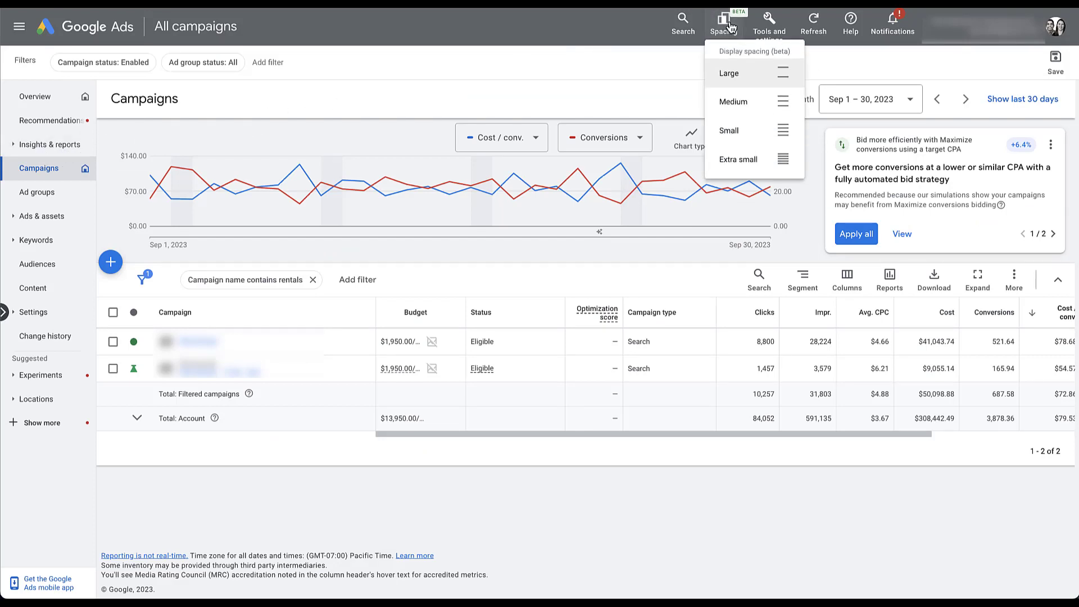
left_click(679, 58)
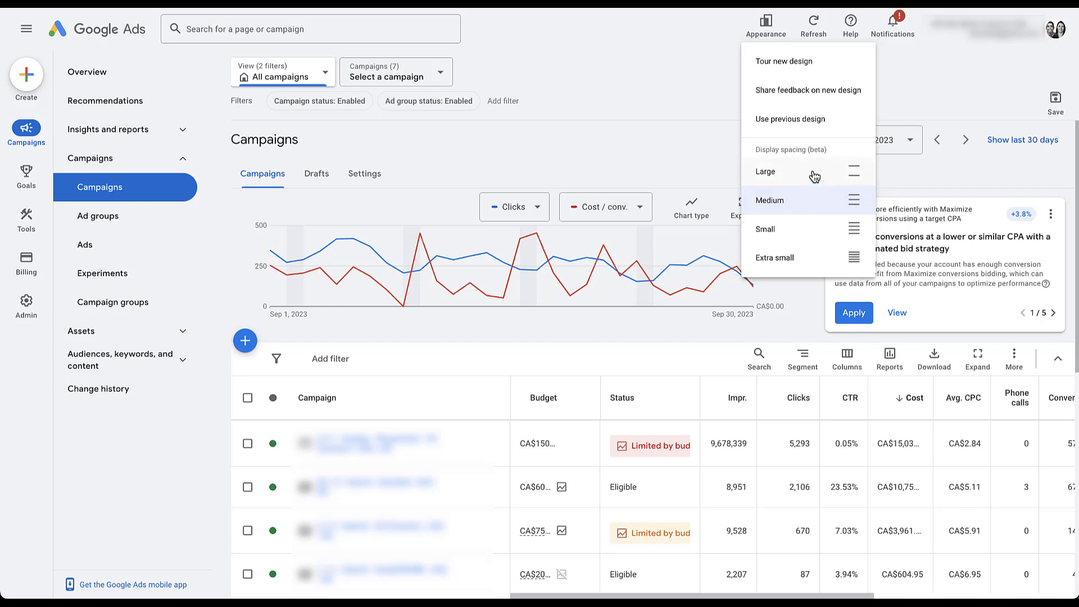
left_click(814, 170)
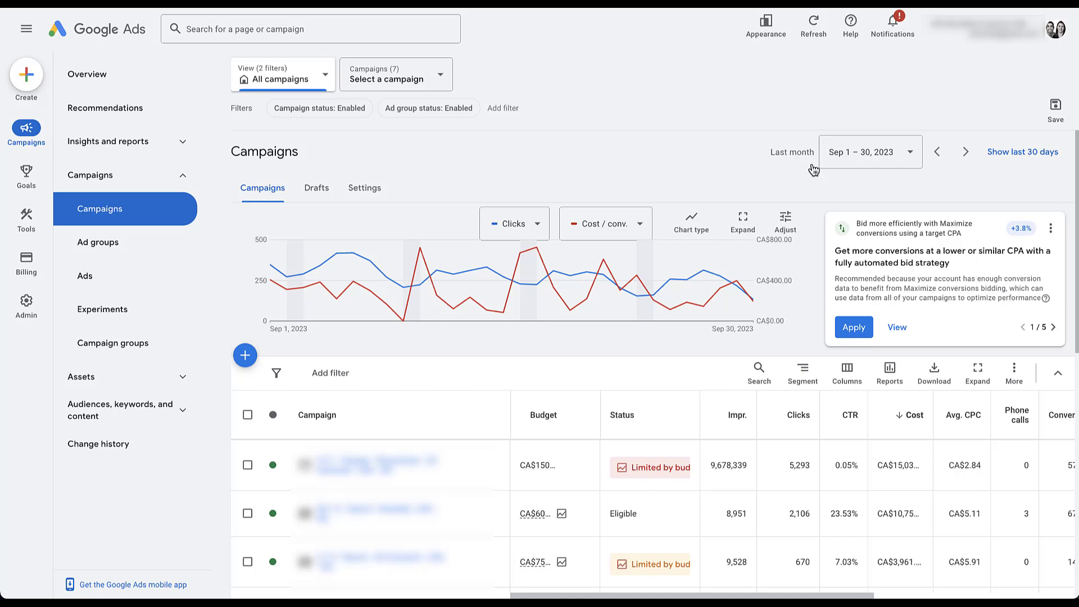
left_click(781, 43)
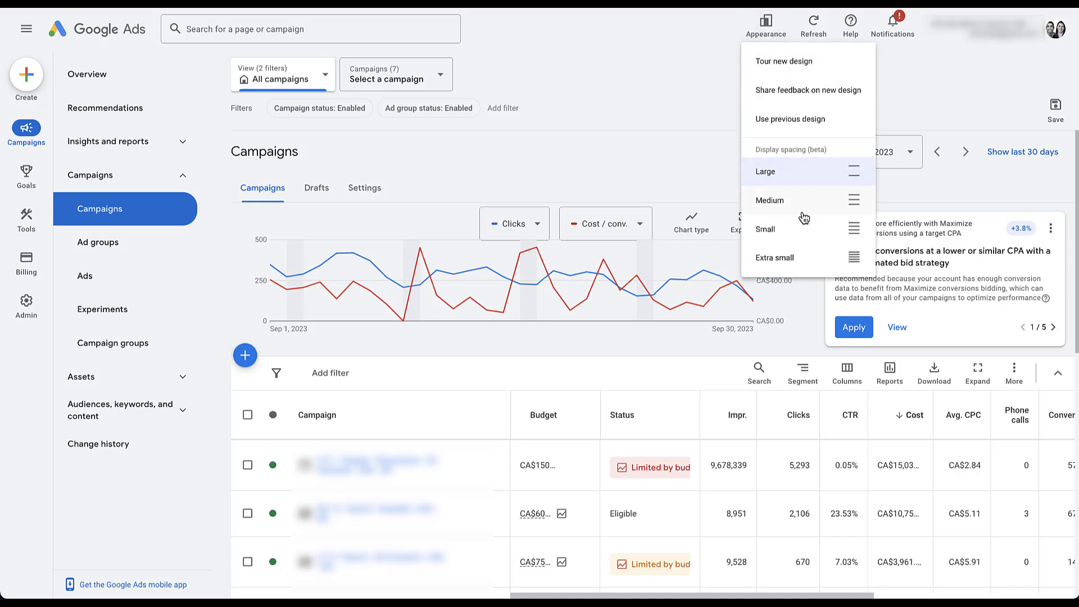
left_click(808, 235)
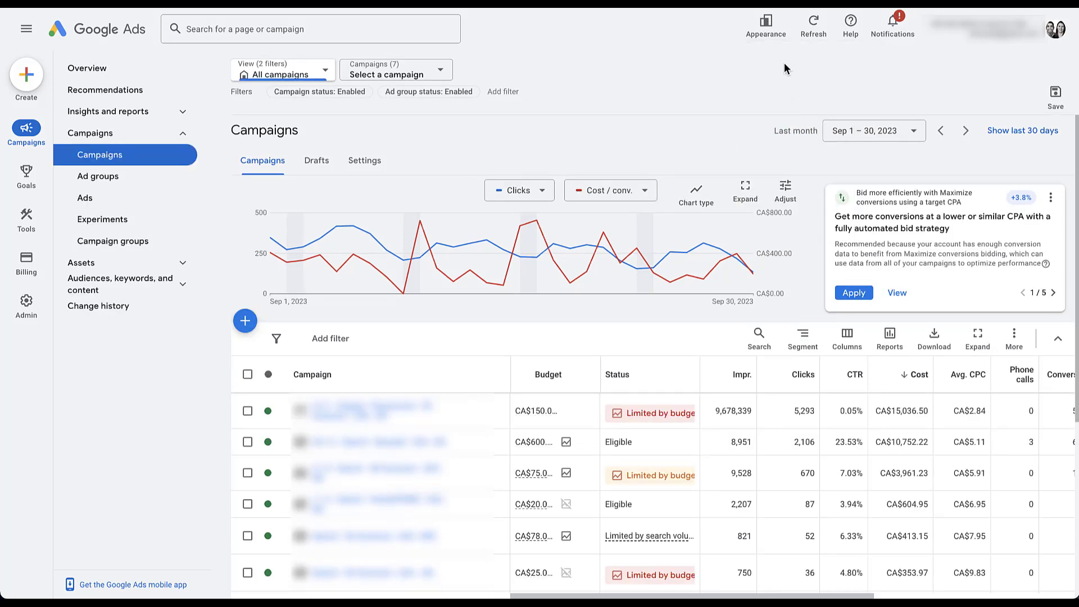
left_click(765, 25)
left_click(790, 264)
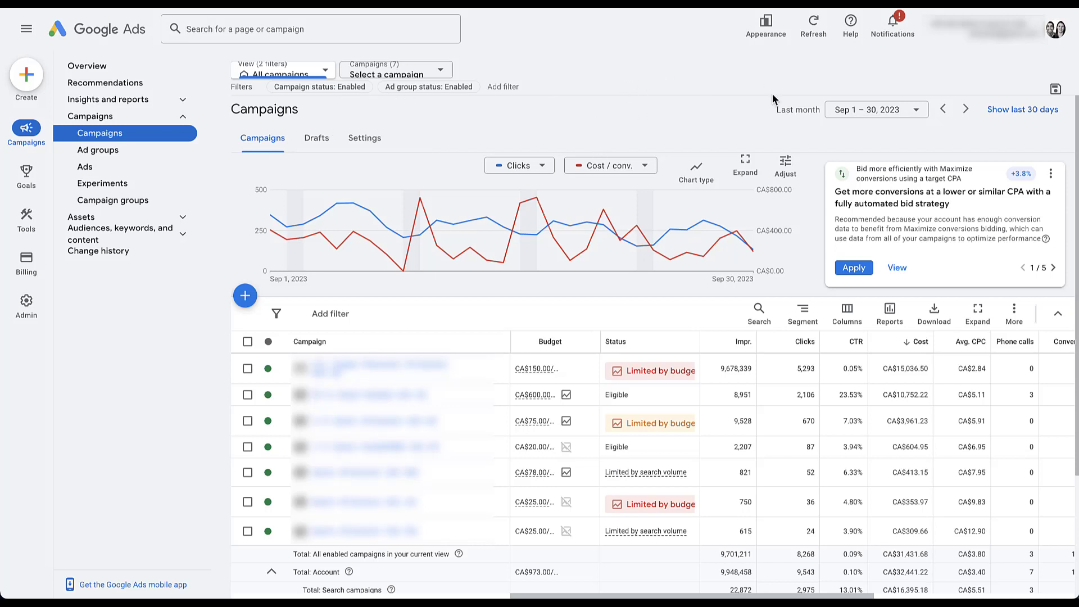
left_click(27, 33)
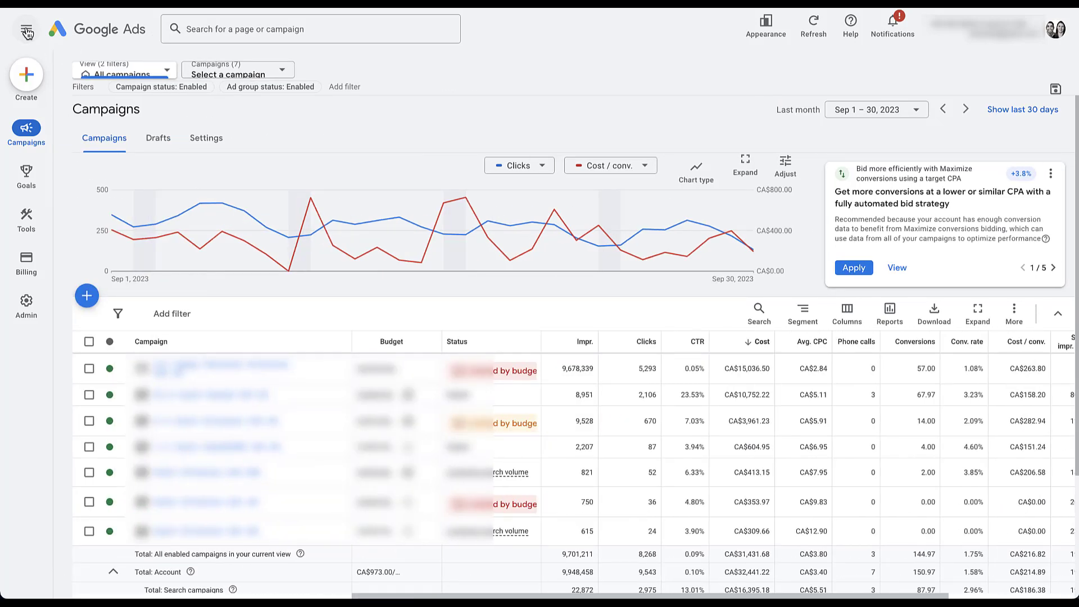
left_click(27, 32)
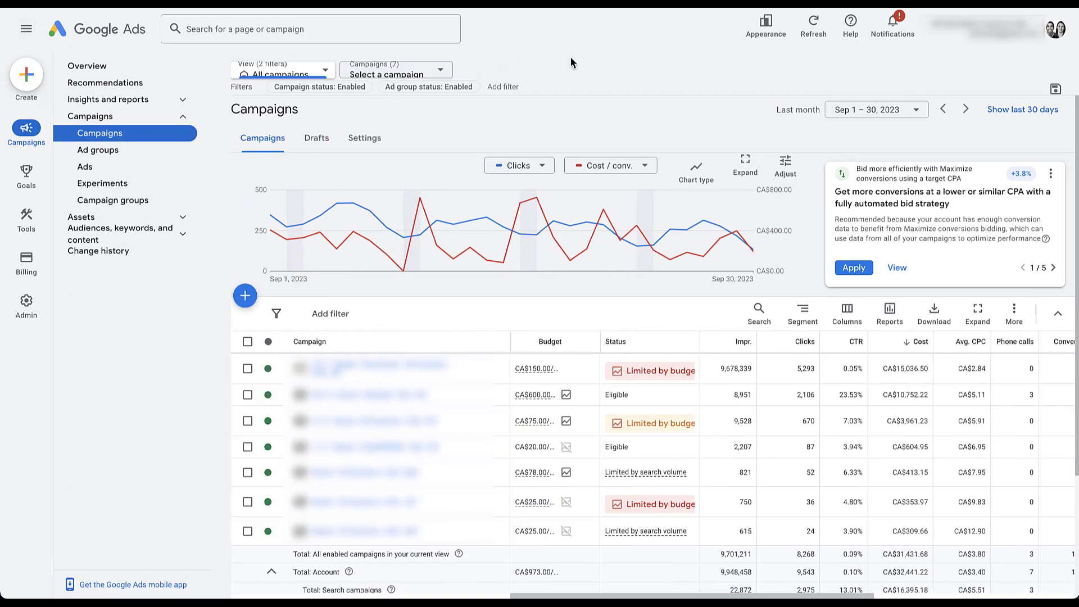